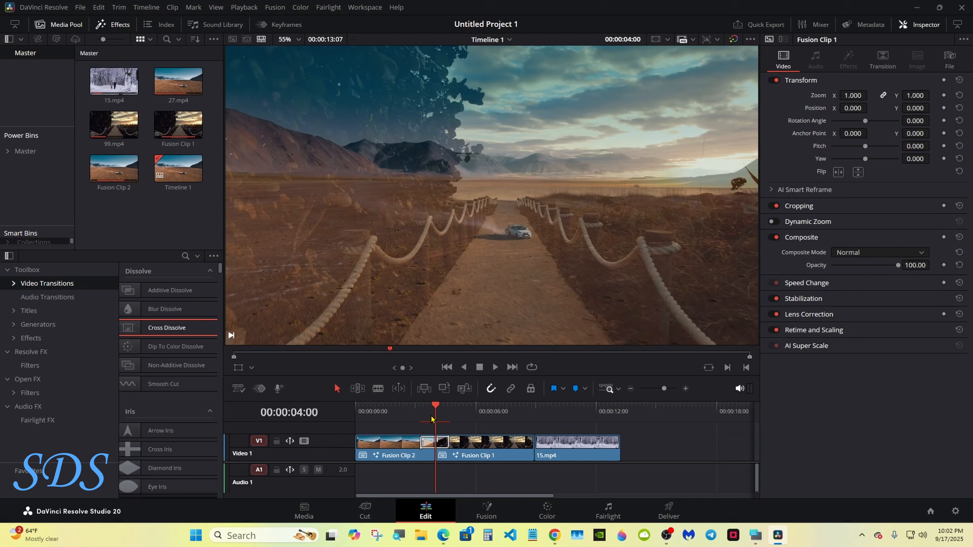
Convert the transition between Fusion Clip 2 and Fusion Clip 1 to a Fusion Cross Dissolve and open it for node editing.
{"action": "right_click", "coordinate": [428, 443]}
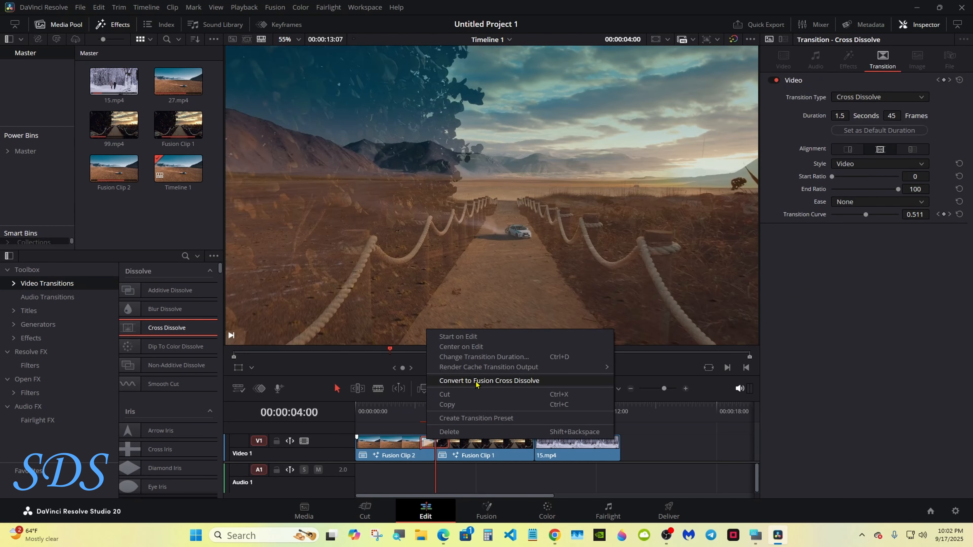
{"action": "left_click", "coordinate": [475, 380]}
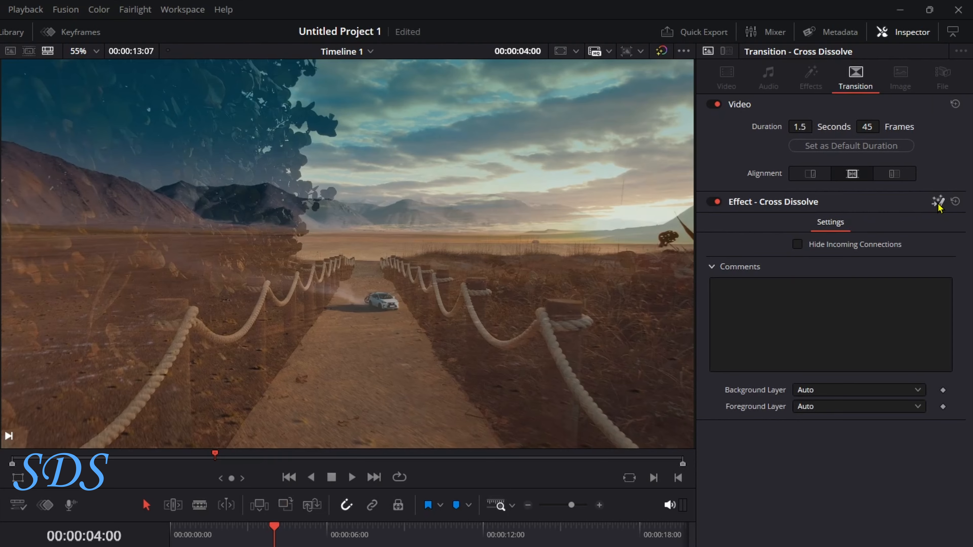
{"action": "left_click", "coordinate": [937, 201]}
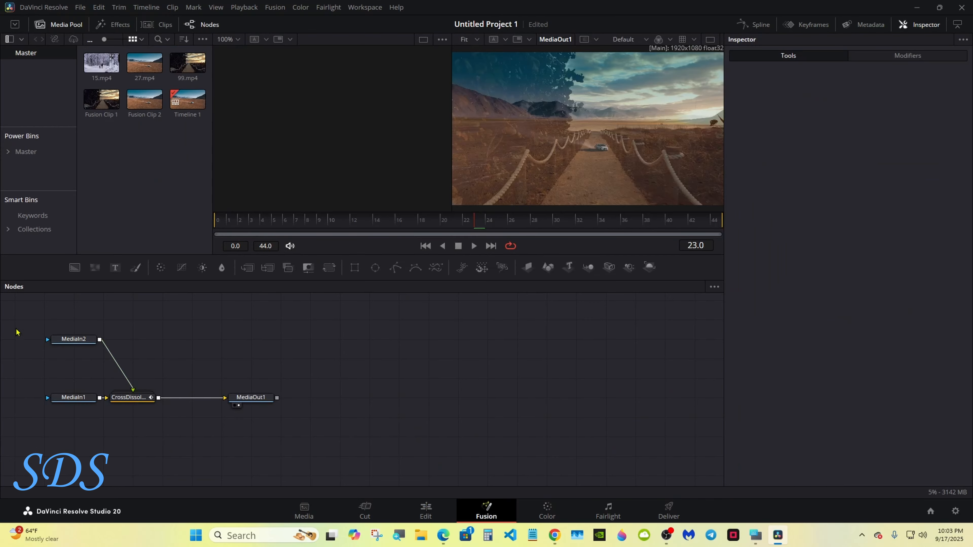
Rearrange the nodes so MediaIn1 lines up with MediaOut1 and MediaIn2 sits below MediaIn1, leaving space before the output.
{"action": "left_click_drag", "start_coordinate": [17, 332], "coordinate": [545, 366]}
{"action": "left_click", "coordinate": [546, 365]}
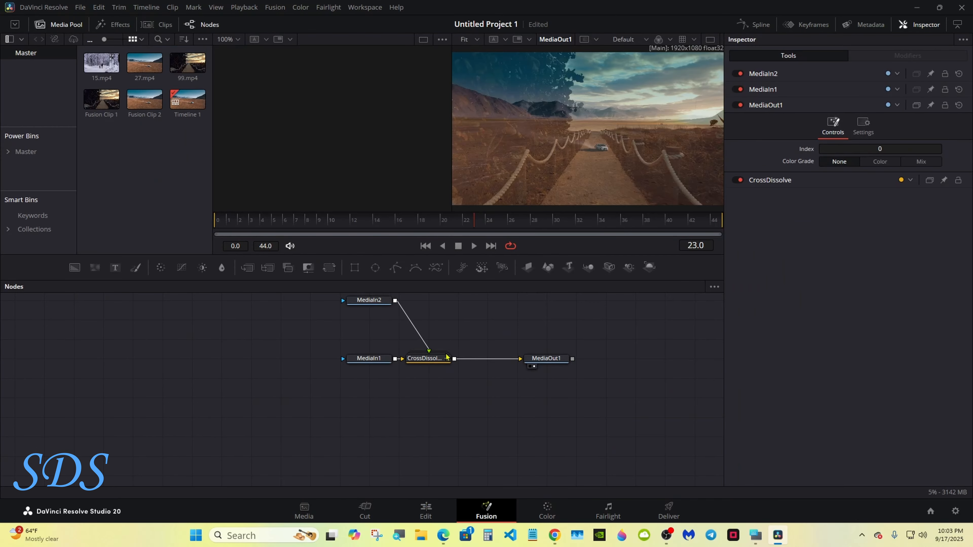
{"action": "left_click_drag", "start_coordinate": [369, 300], "coordinate": [280, 417]}
{"action": "left_click_drag", "start_coordinate": [364, 362], "coordinate": [275, 362]}
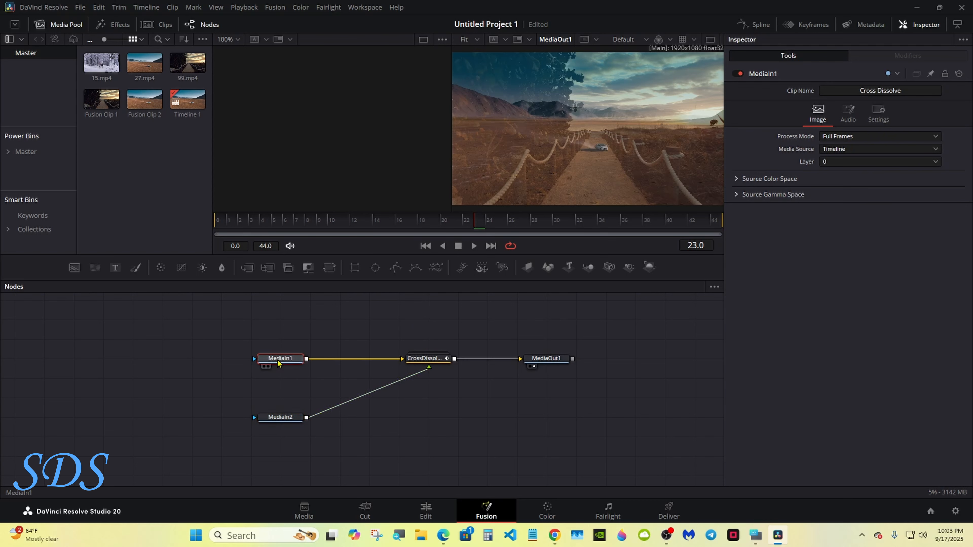
{"action": "left_click_drag", "start_coordinate": [274, 419], "coordinate": [244, 419]}
{"action": "left_click_drag", "start_coordinate": [269, 362], "coordinate": [240, 362]}
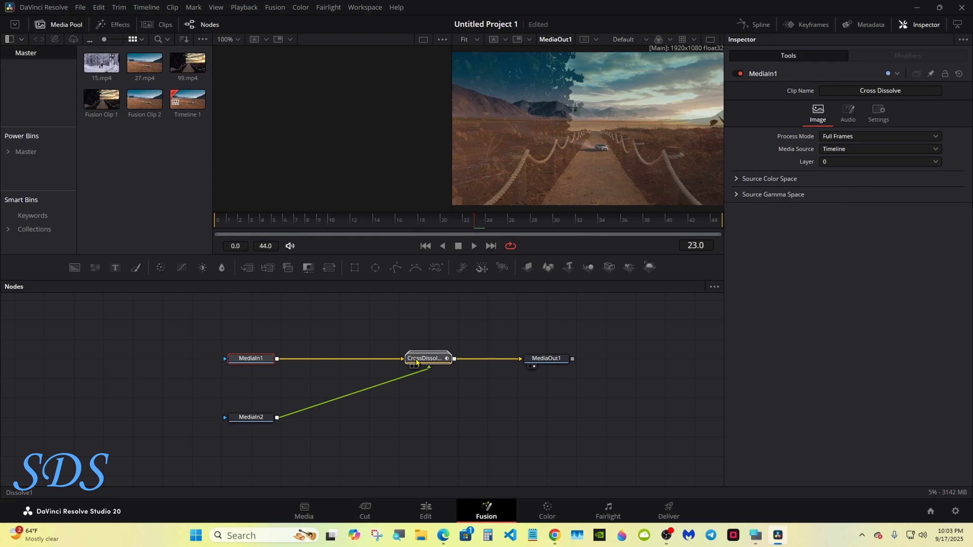
Delete the CrossDissolve node and switch to a single viewer.
{"action": "left_click", "coordinate": [418, 359]}
{"action": "right_click", "coordinate": [417, 360]}
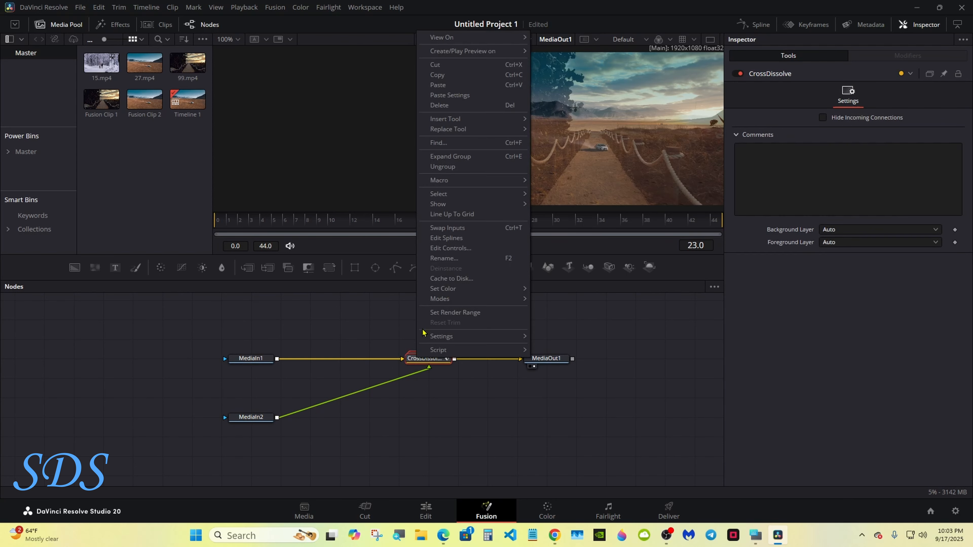
{"action": "left_click", "coordinate": [444, 108]}
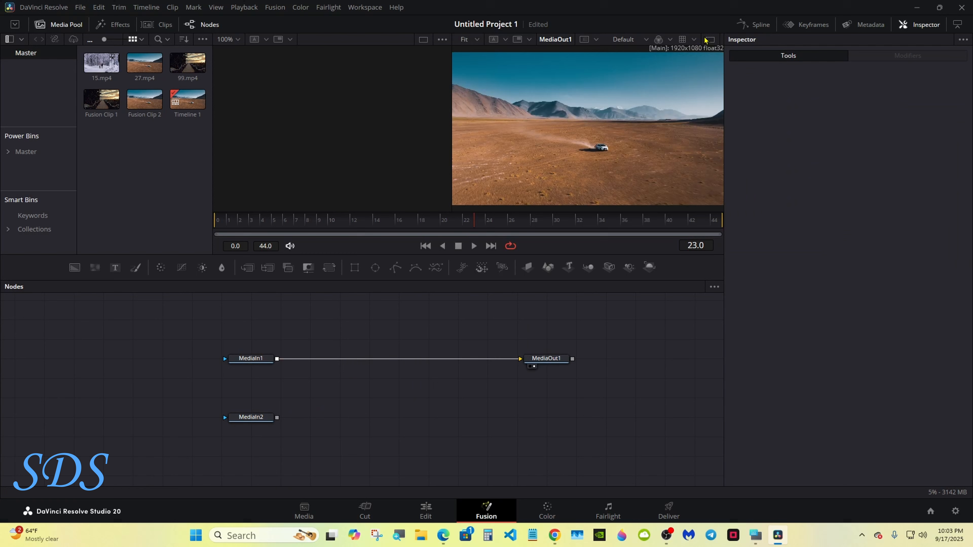
{"action": "left_click", "coordinate": [709, 39]}
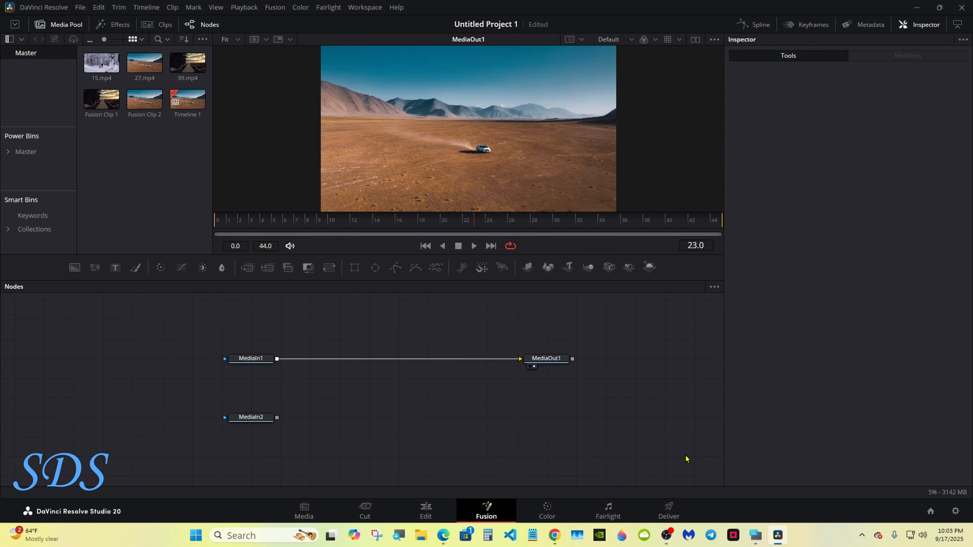
Show the on-screen keyboard clear of the nodes and insert a Transform node between MediaIn1 and MediaOut1.
{"action": "left_click", "coordinate": [755, 535]}
{"action": "left_click_drag", "start_coordinate": [456, 432], "coordinate": [767, 383]}
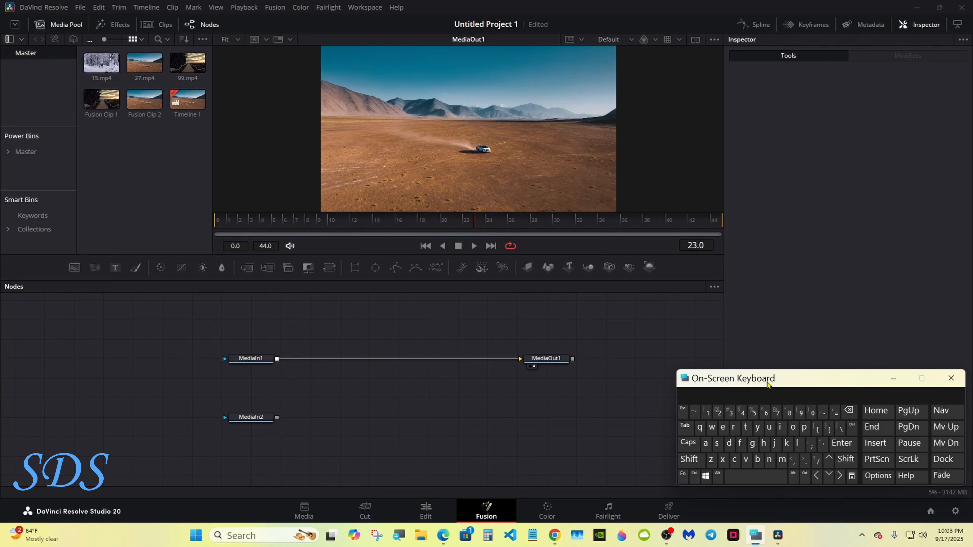
{"action": "left_click", "coordinate": [266, 360]}
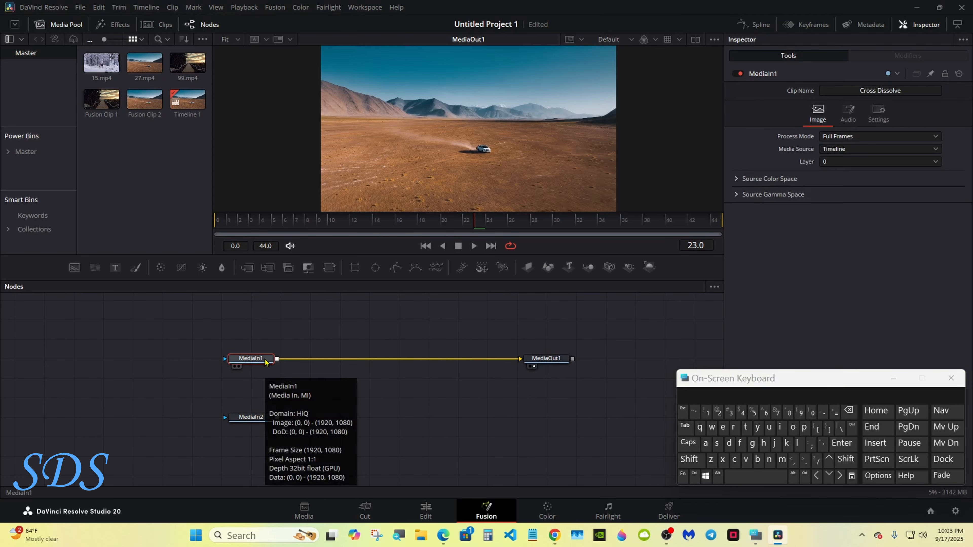
{"action": "left_click", "coordinate": [329, 267]}
{"action": "left_click_drag", "start_coordinate": [702, 382], "coordinate": [628, 383]}
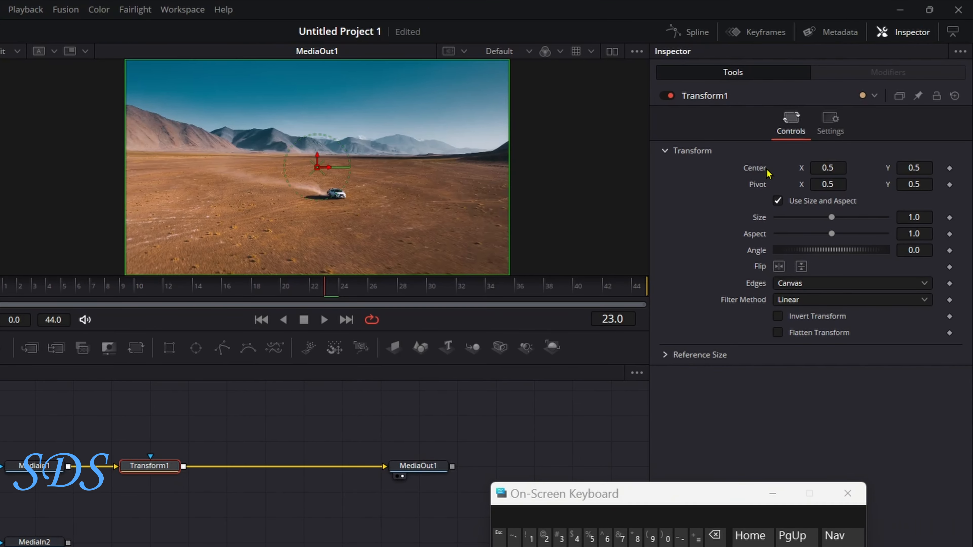
Modify the Transform1 Center with an XY Path and show the modifier's controls.
{"action": "right_click", "coordinate": [767, 171]}
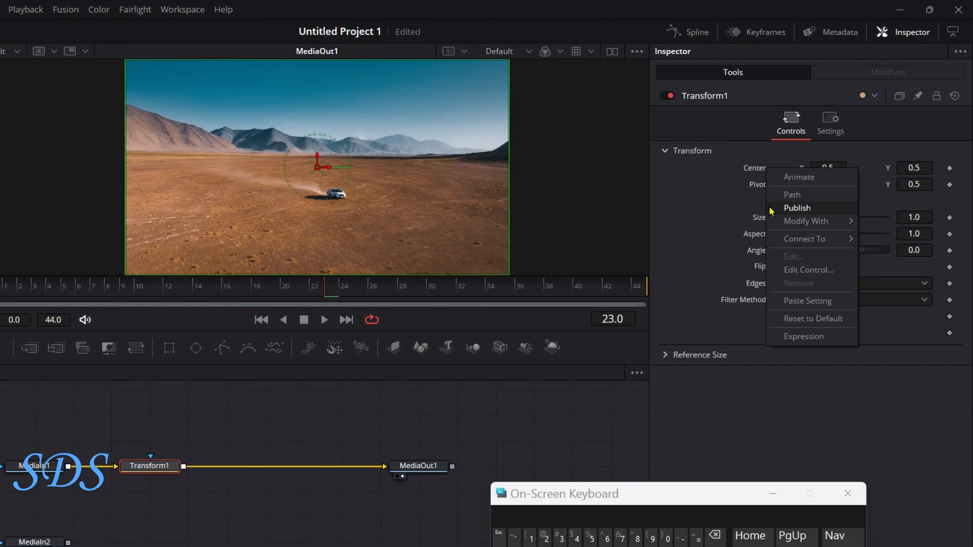
{"action": "mouse_move", "coordinate": [797, 229]}
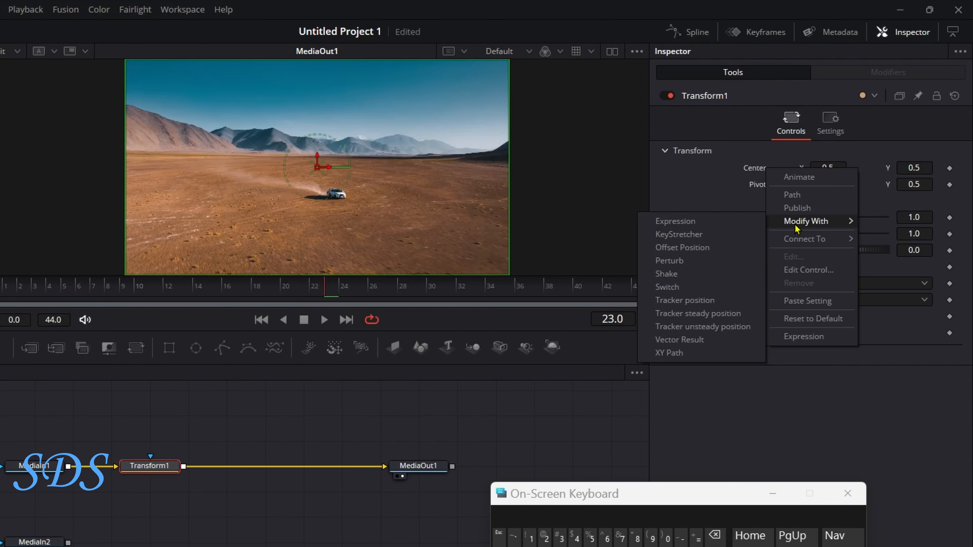
{"action": "left_click", "coordinate": [714, 357]}
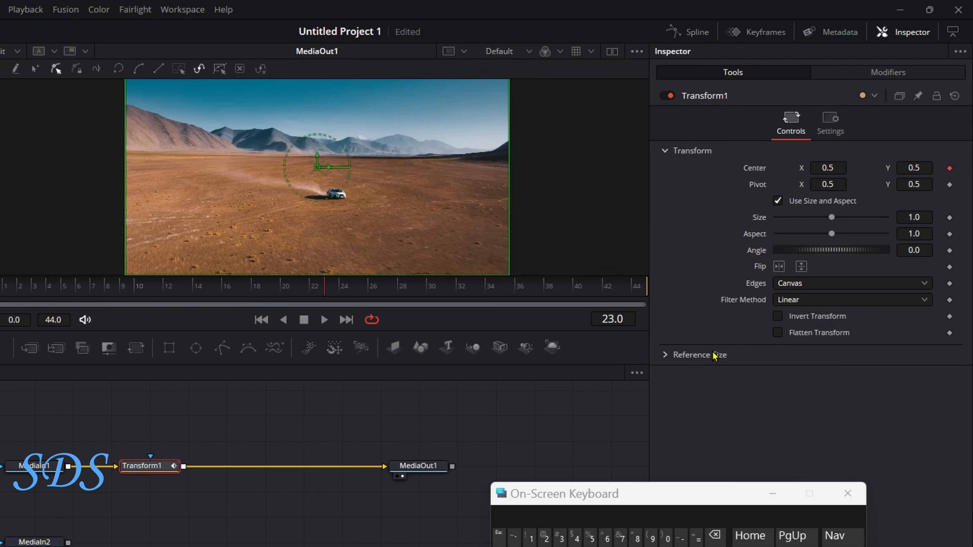
{"action": "left_click", "coordinate": [883, 73]}
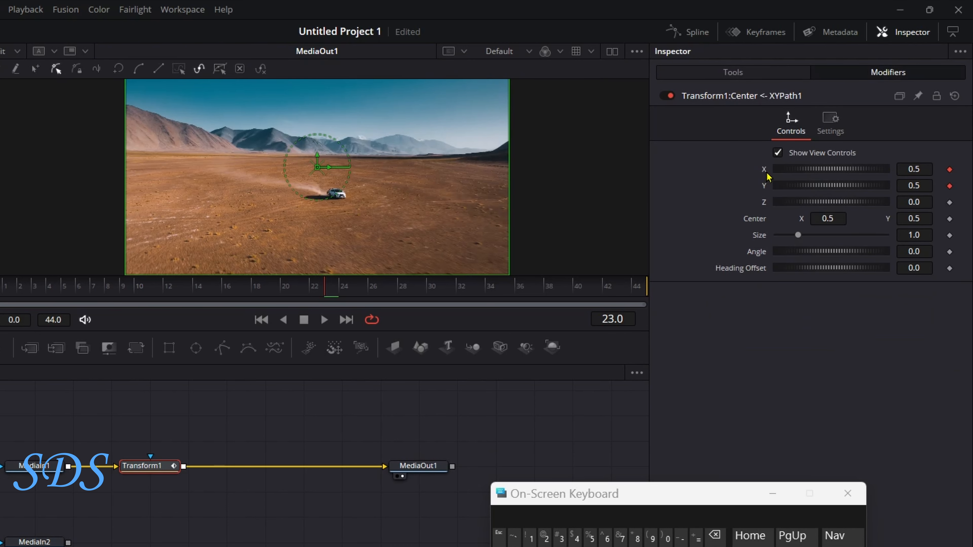
Remove the XYPath1X and XYPath1Y animation from the path's X and Y values.
{"action": "right_click", "coordinate": [767, 176]}
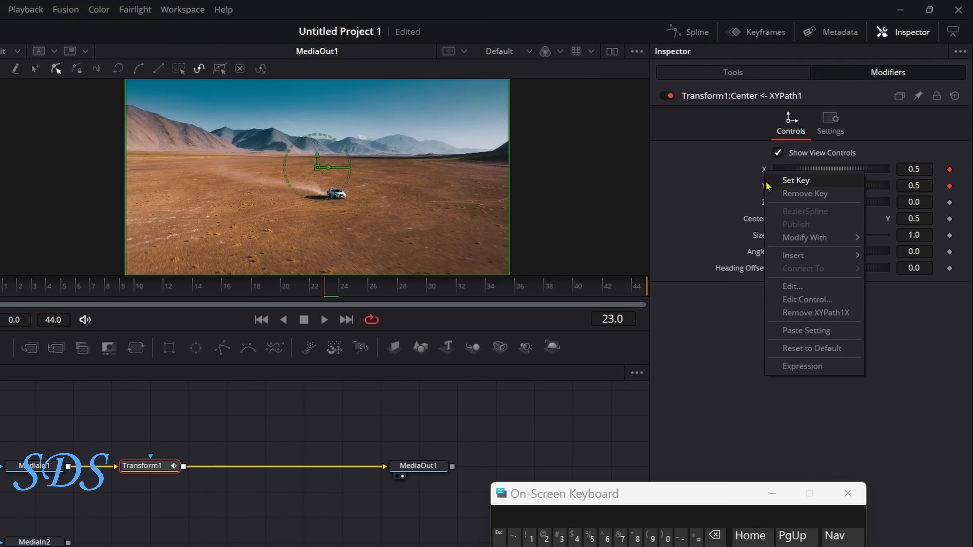
{"action": "left_click", "coordinate": [793, 317]}
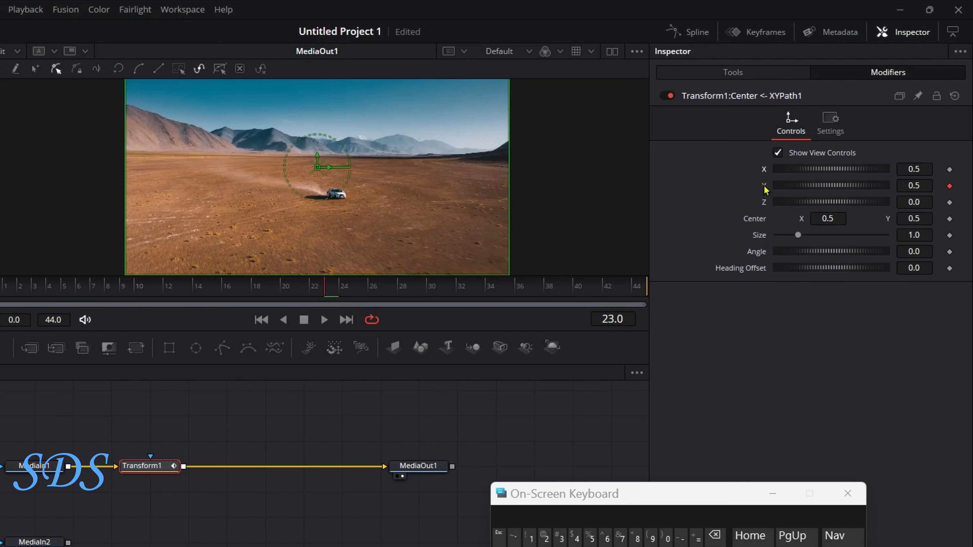
{"action": "right_click", "coordinate": [764, 189]}
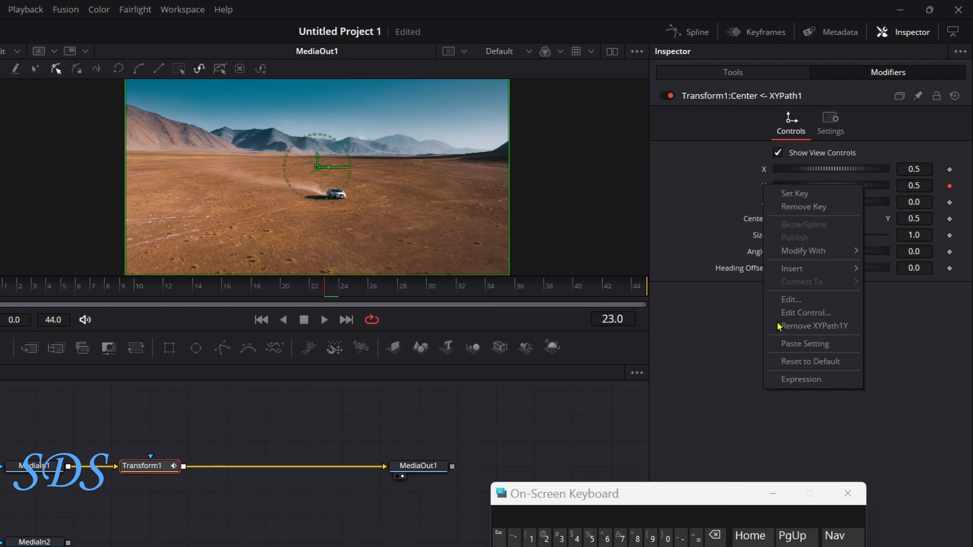
{"action": "left_click", "coordinate": [785, 326]}
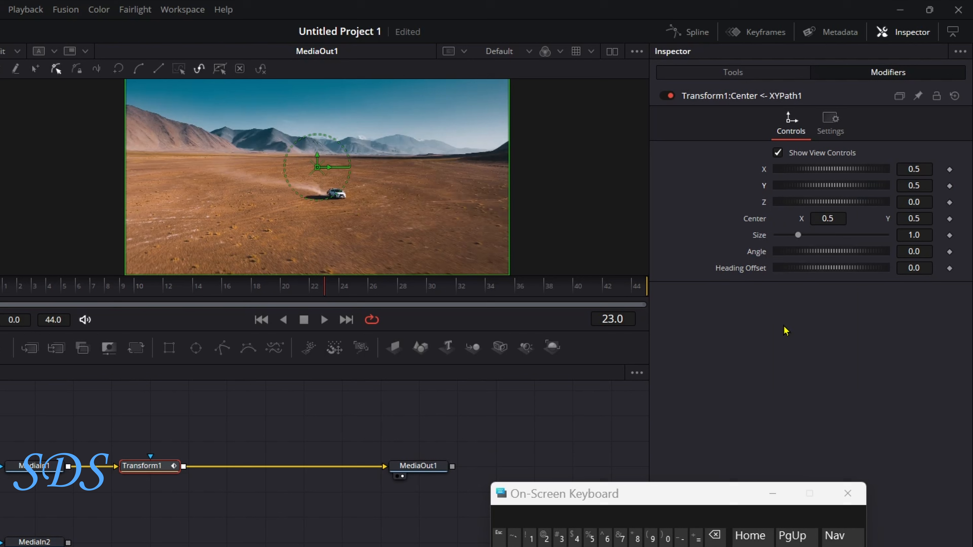
Modify the XY Path's X value with Anim Curves.
{"action": "right_click", "coordinate": [764, 175]}
{"action": "mouse_move", "coordinate": [787, 223]}
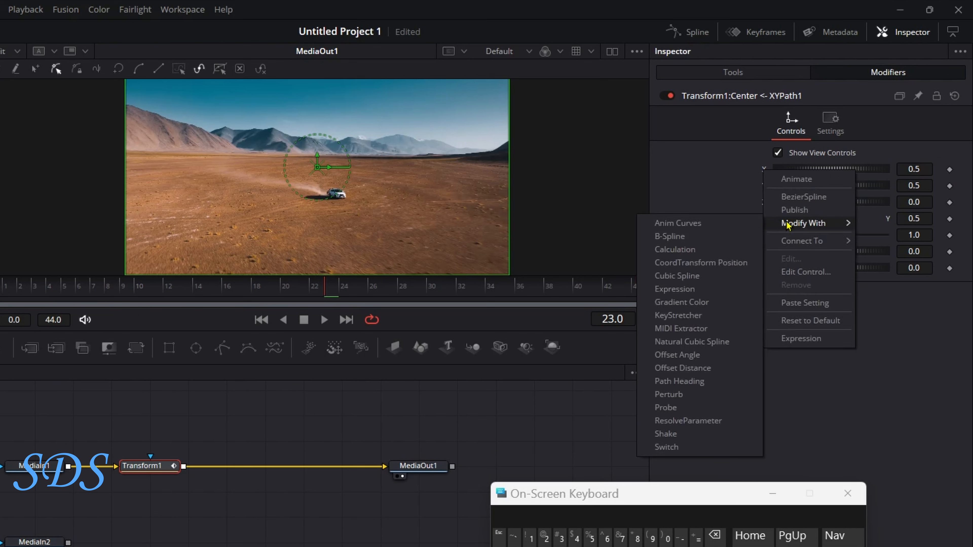
{"action": "left_click", "coordinate": [729, 224]}
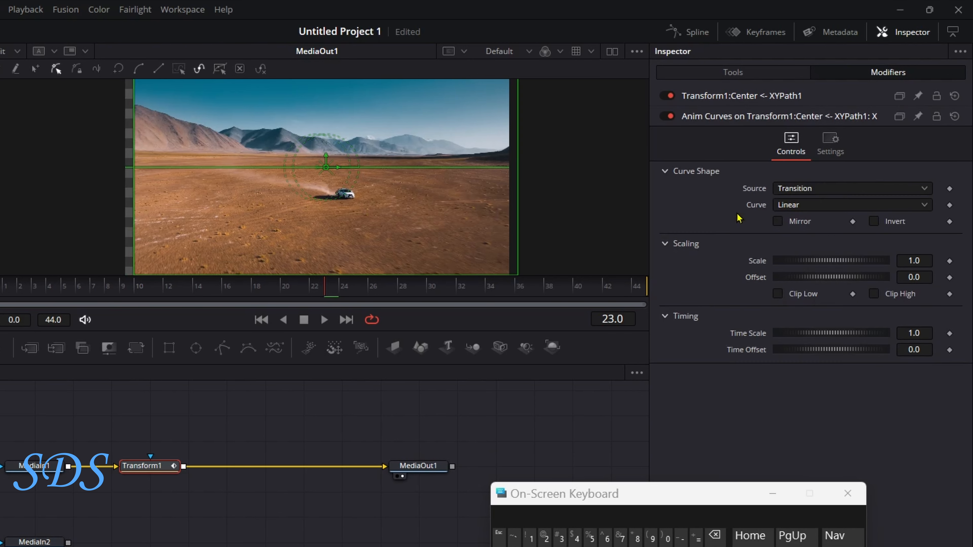
Set the X animation curve to Easing with Sine for both In and Out, and save the project.
{"action": "left_click", "coordinate": [814, 210]}
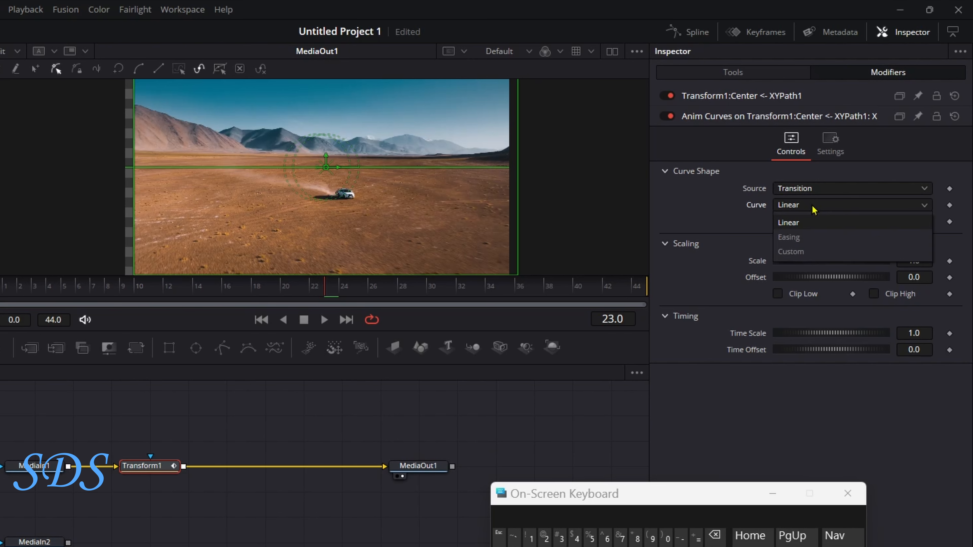
{"action": "left_click", "coordinate": [809, 237]}
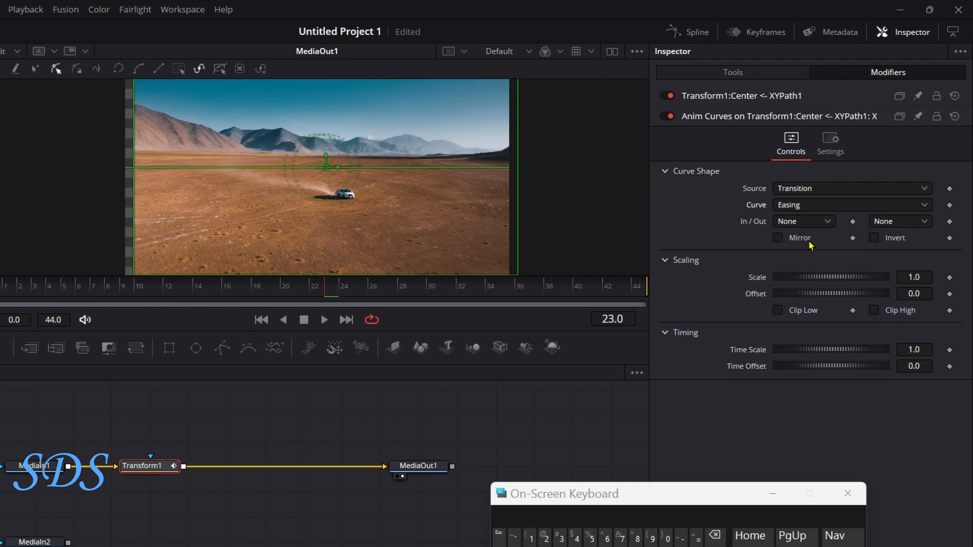
{"action": "left_click", "coordinate": [807, 222]}
{"action": "left_click", "coordinate": [806, 259]}
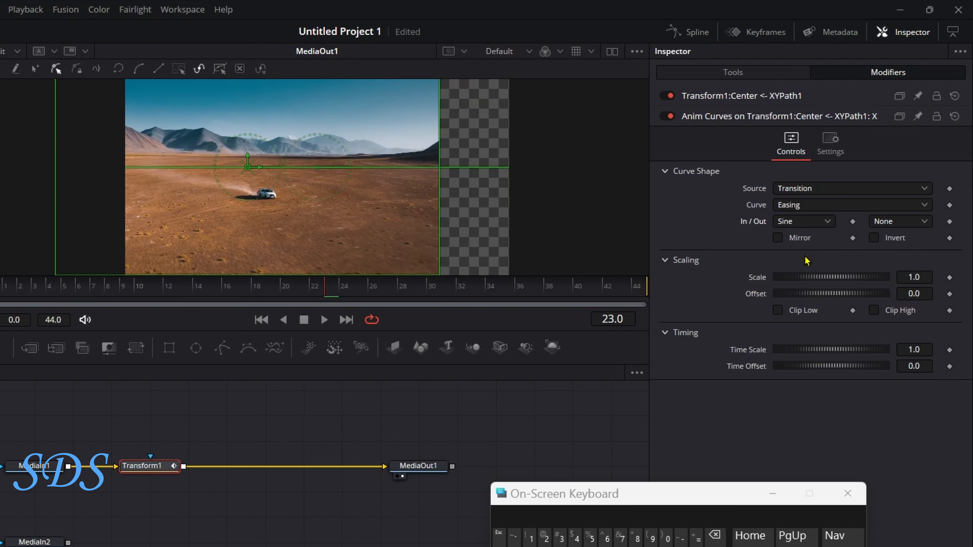
{"action": "left_click", "coordinate": [885, 221]}
{"action": "left_click", "coordinate": [888, 256]}
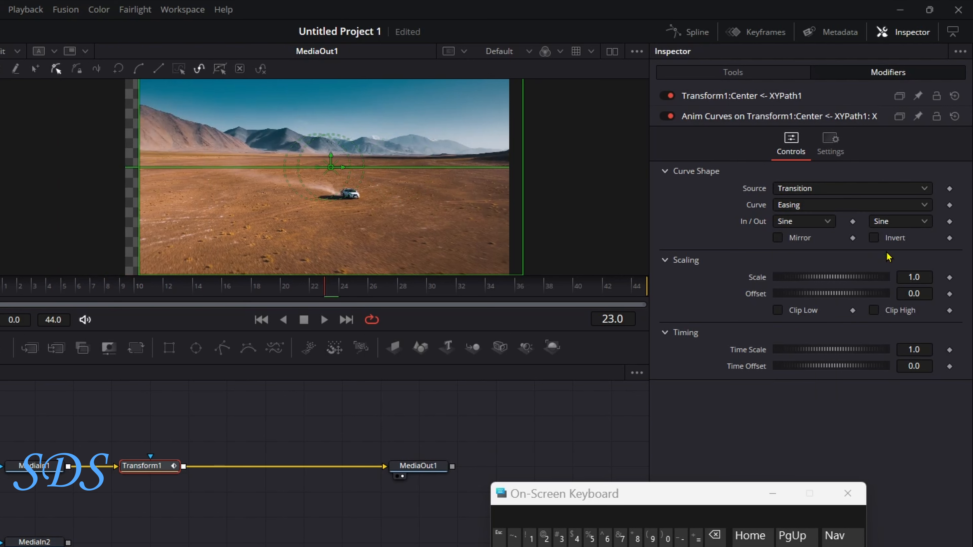
{"action": "key", "text": "ctrl+s"}
Set the X animation curve's Offset to 0.5 and scrub the transition, ending at frame 0.
{"action": "left_click", "coordinate": [919, 293]}
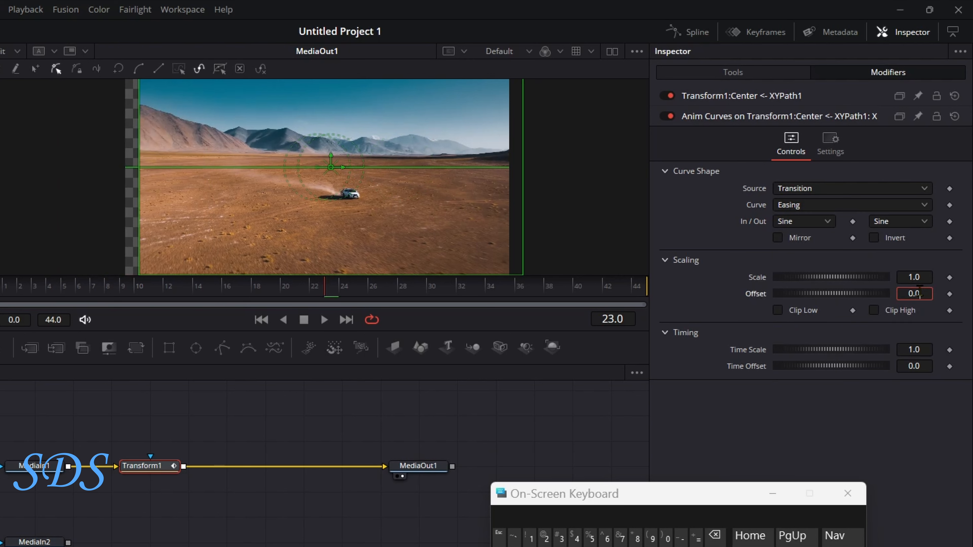
{"action": "key", "text": "BackSpace"}
{"action": "key", "text": "BackSpace"}
{"action": "type", "text": ".5"}
{"action": "key", "text": "Return"}
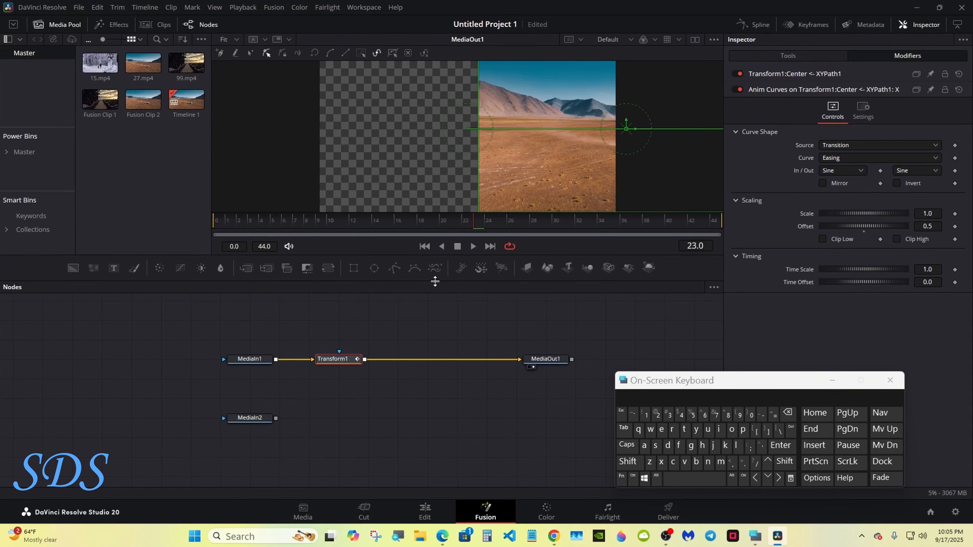
{"action": "left_click_drag", "start_coordinate": [235, 223], "coordinate": [225, 223]}
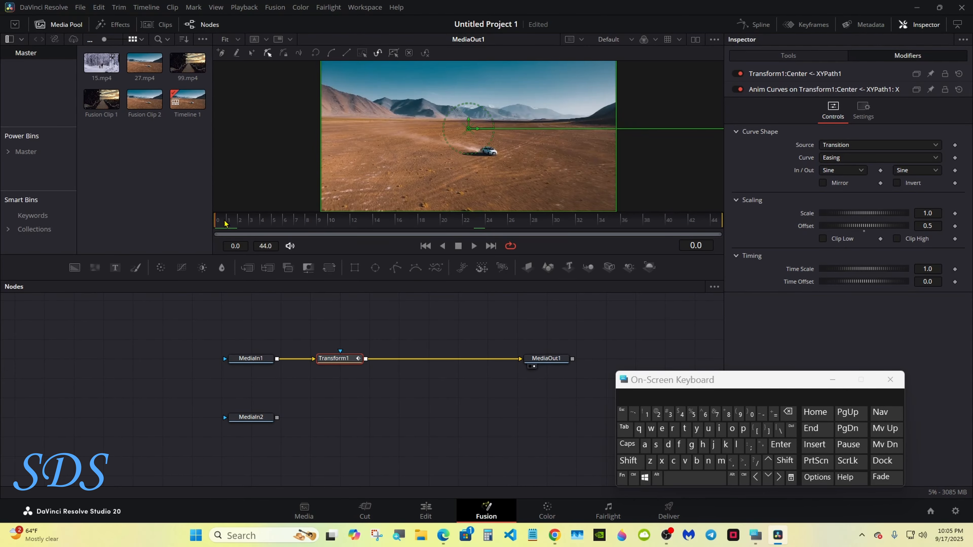
{"action": "mouse_move", "coordinate": [225, 223]}
{"action": "left_mouse_down"}
{"action": "mouse_move", "coordinate": [688, 216]}
{"action": "mouse_move", "coordinate": [219, 219]}
{"action": "left_mouse_up"}
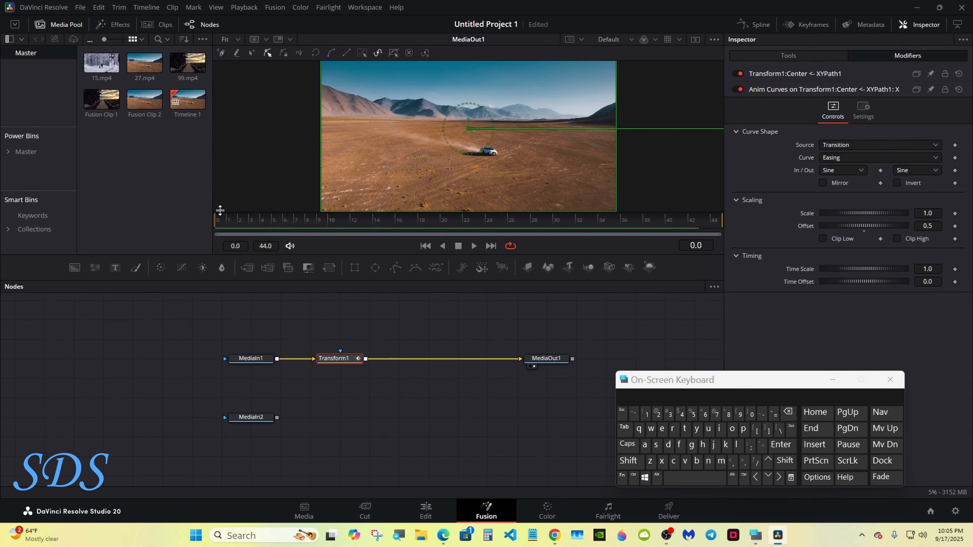
Add a Transform node after MediaIn2 and merge its output with Transform1 ahead of MediaOut1.
{"action": "left_click", "coordinate": [261, 417]}
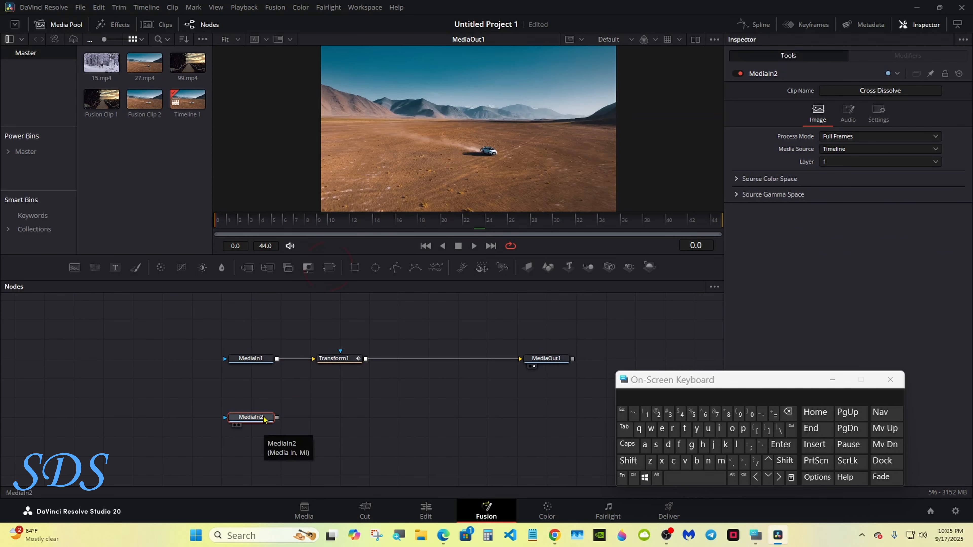
{"action": "left_click", "coordinate": [329, 267]}
{"action": "left_click_drag", "start_coordinate": [312, 418], "coordinate": [366, 364]}
{"action": "left_click_drag", "start_coordinate": [400, 418], "coordinate": [492, 367]}
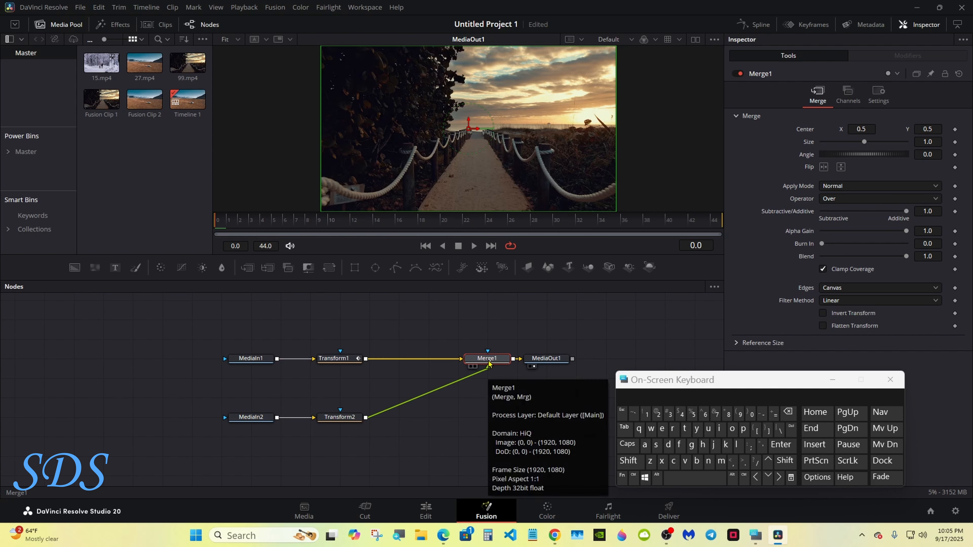
Swap the background and foreground inputs of the Merge1 node.
{"action": "right_click", "coordinate": [488, 363]}
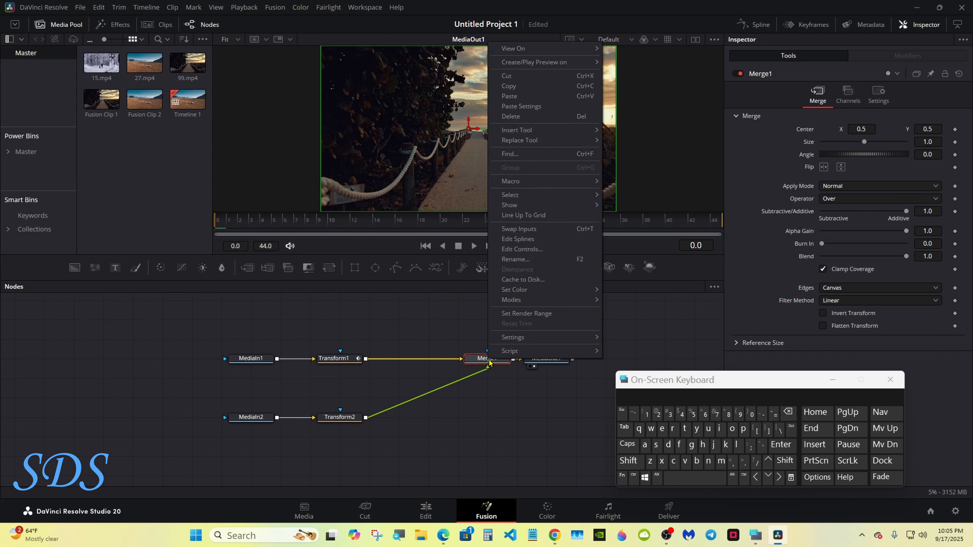
{"action": "left_click", "coordinate": [513, 229]}
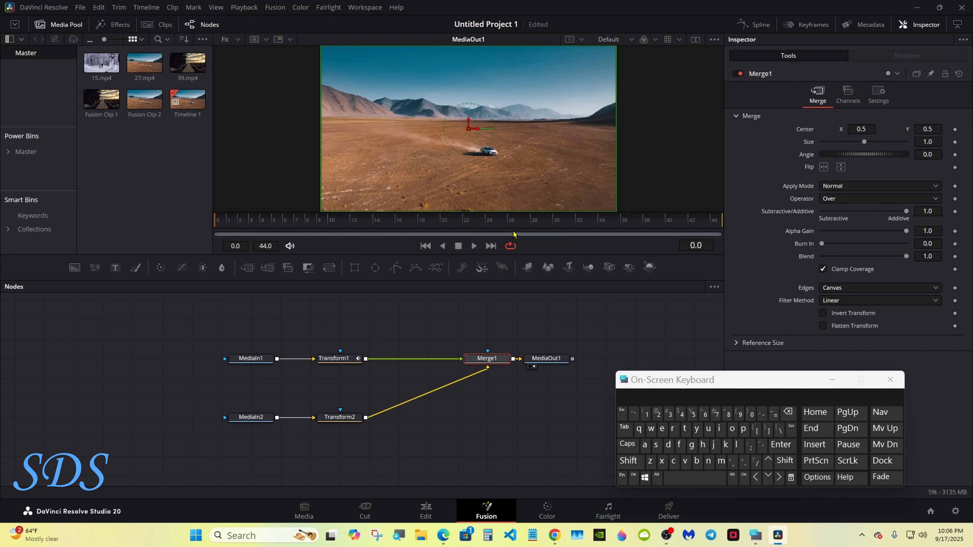
Modify the Center of the Transform2 node with an XY Path modifier.
{"action": "left_click", "coordinate": [346, 418]}
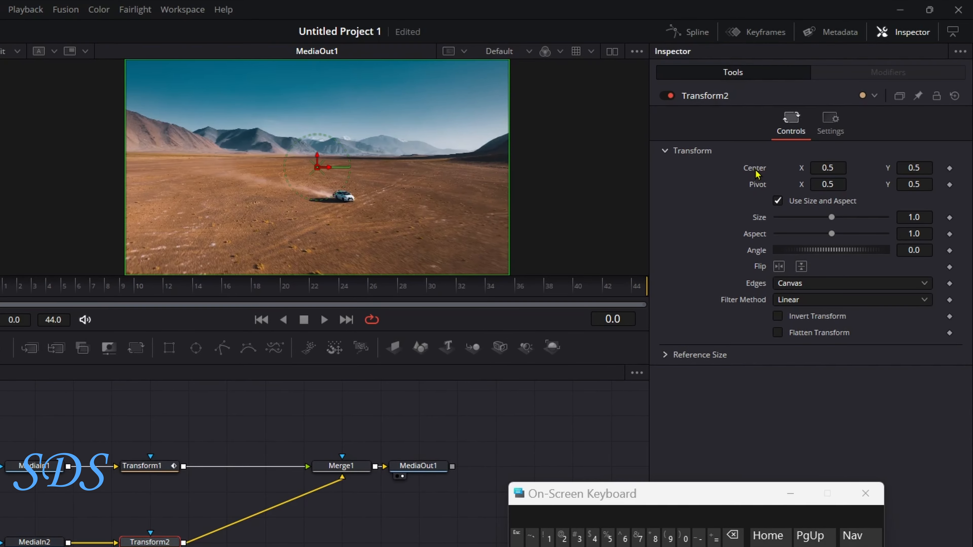
{"action": "right_click", "coordinate": [756, 174]}
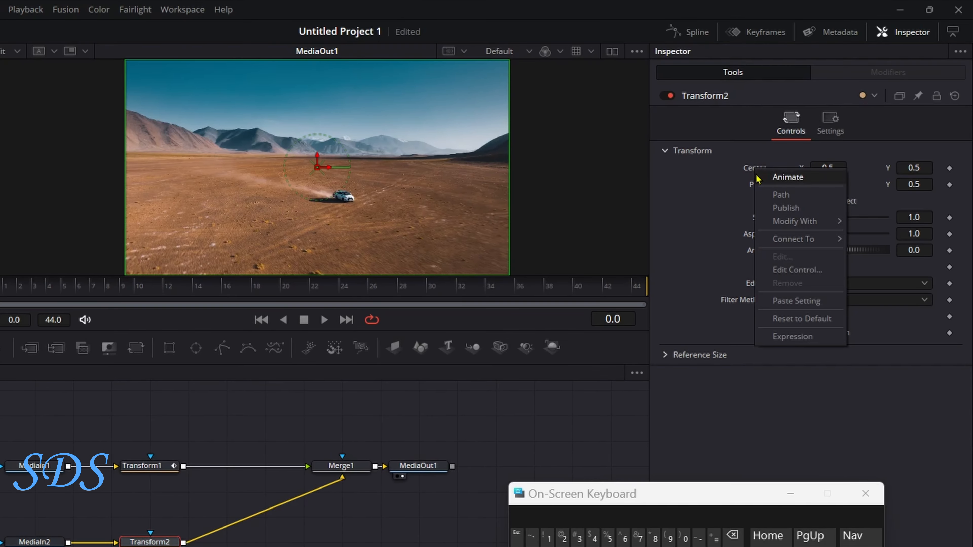
{"action": "mouse_move", "coordinate": [784, 226]}
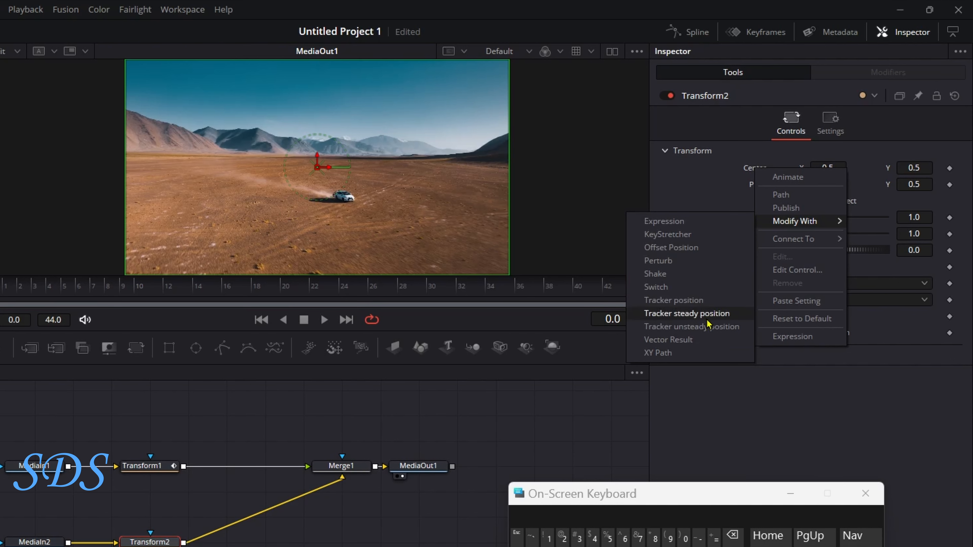
{"action": "left_click", "coordinate": [698, 357]}
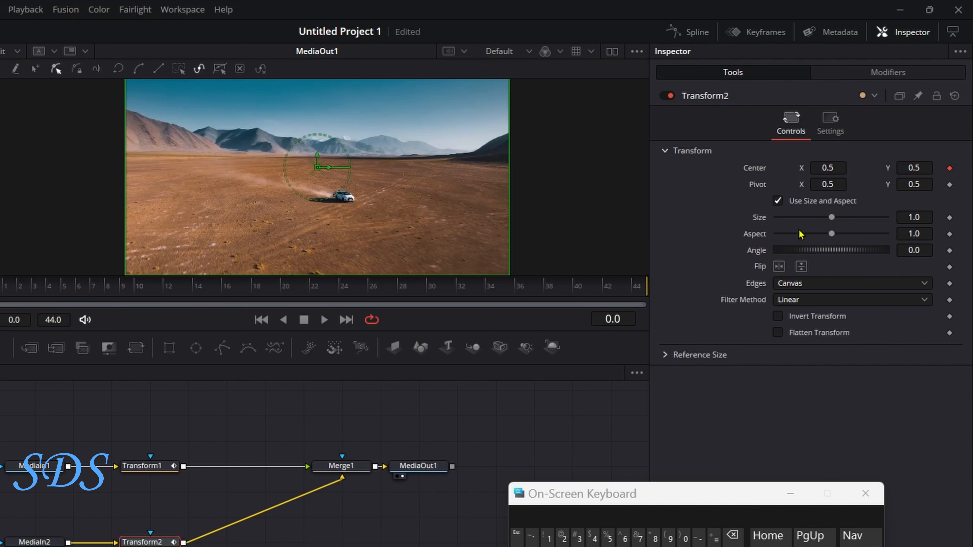
Remove the keyframe animation from both X and Y of Transform2's XY Path modifier.
{"action": "left_click", "coordinate": [877, 79]}
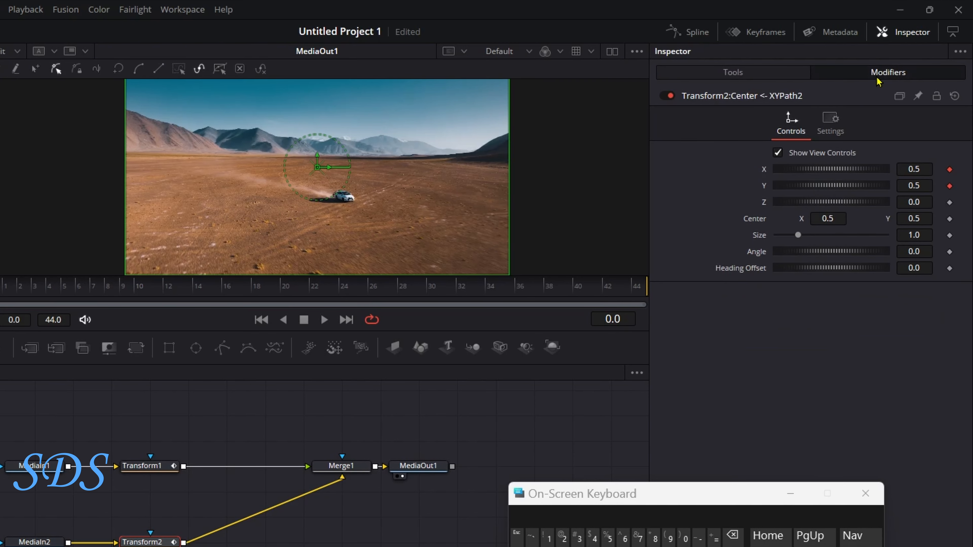
{"action": "right_click", "coordinate": [764, 175]}
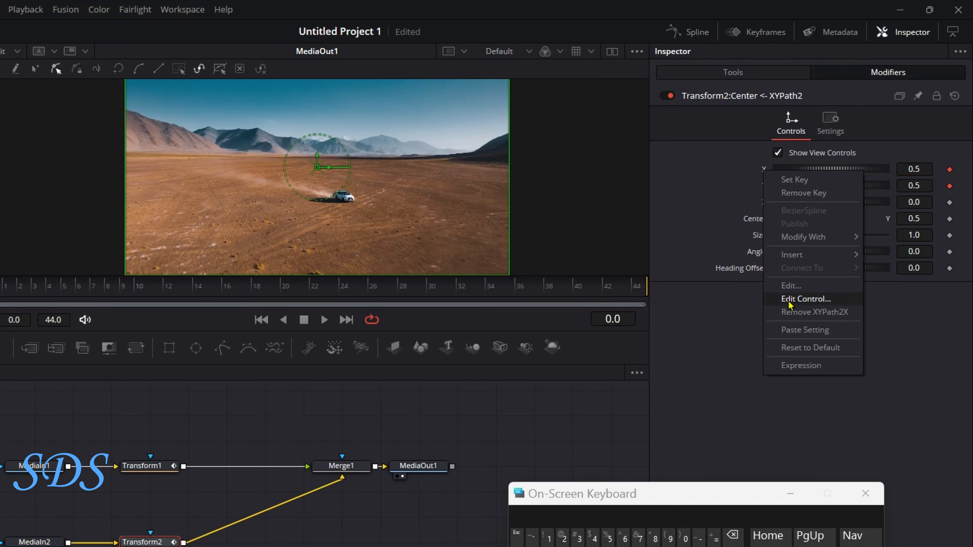
{"action": "left_click", "coordinate": [803, 316]}
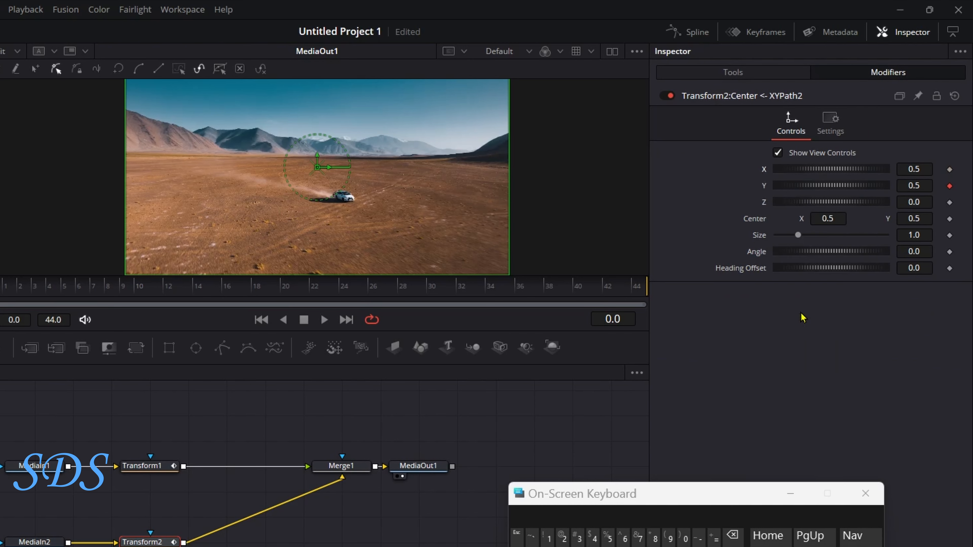
{"action": "right_click", "coordinate": [763, 192]}
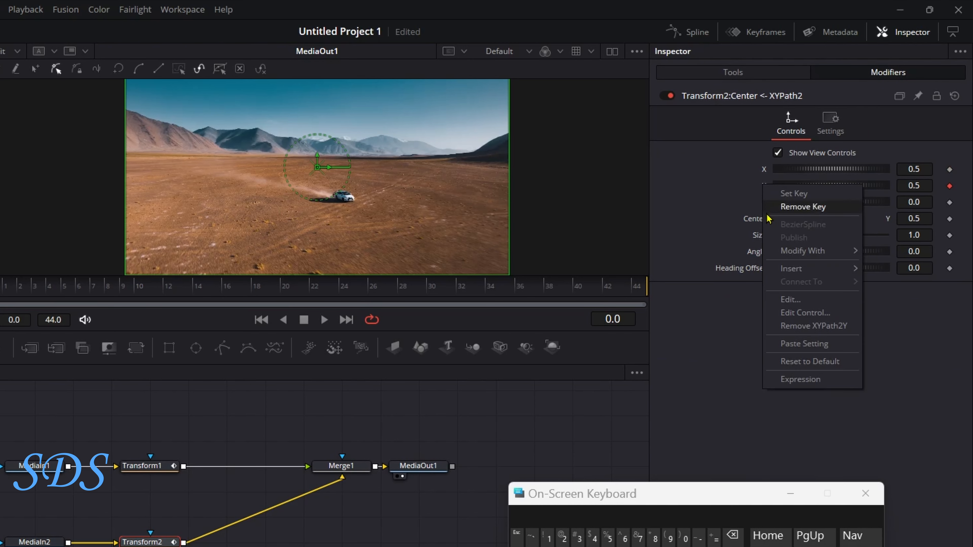
{"action": "left_click", "coordinate": [804, 331]}
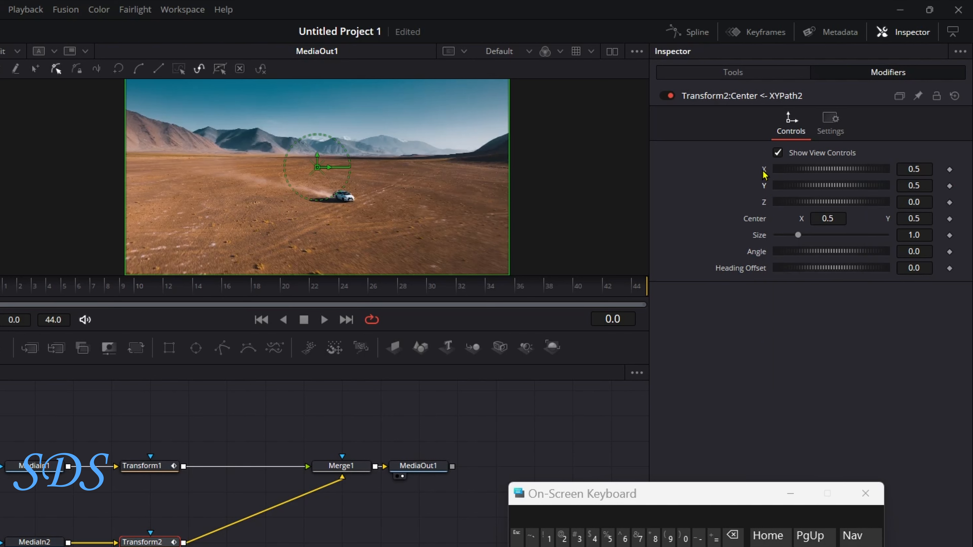
Modify the X value of Transform2's XY Path with Anim Curves.
{"action": "right_click", "coordinate": [764, 175]}
{"action": "mouse_move", "coordinate": [804, 222]}
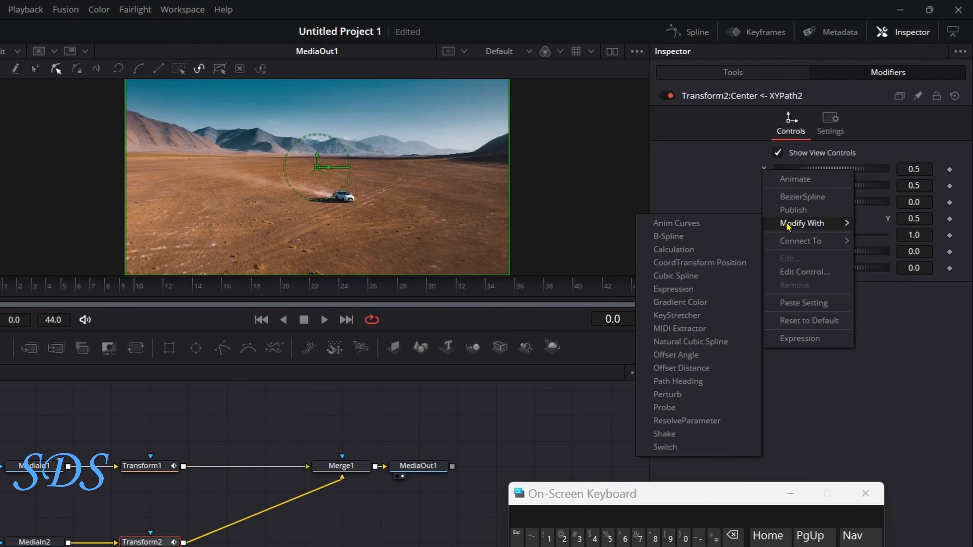
{"action": "left_click", "coordinate": [733, 224]}
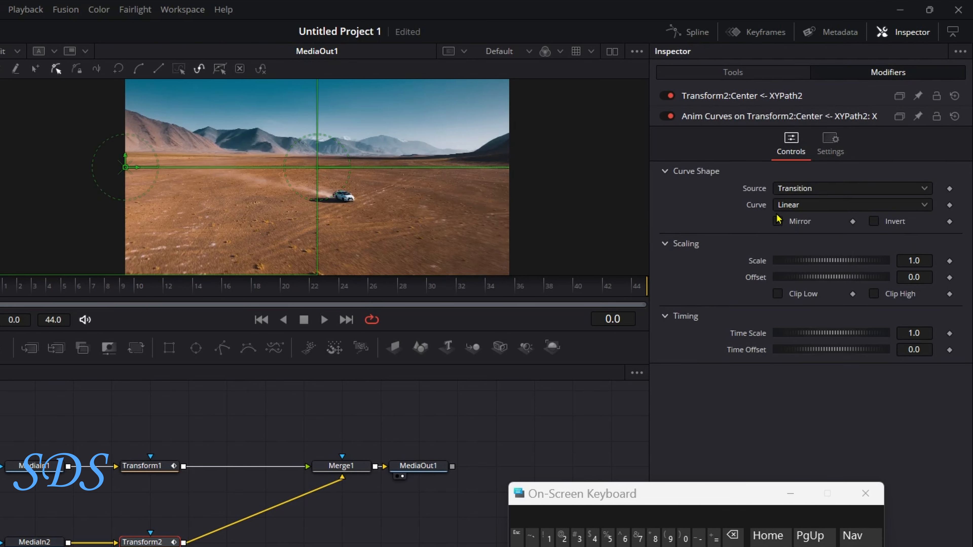
Set Transform2's X animation curve to Easing with Sine for both In and Out.
{"action": "left_click", "coordinate": [806, 212]}
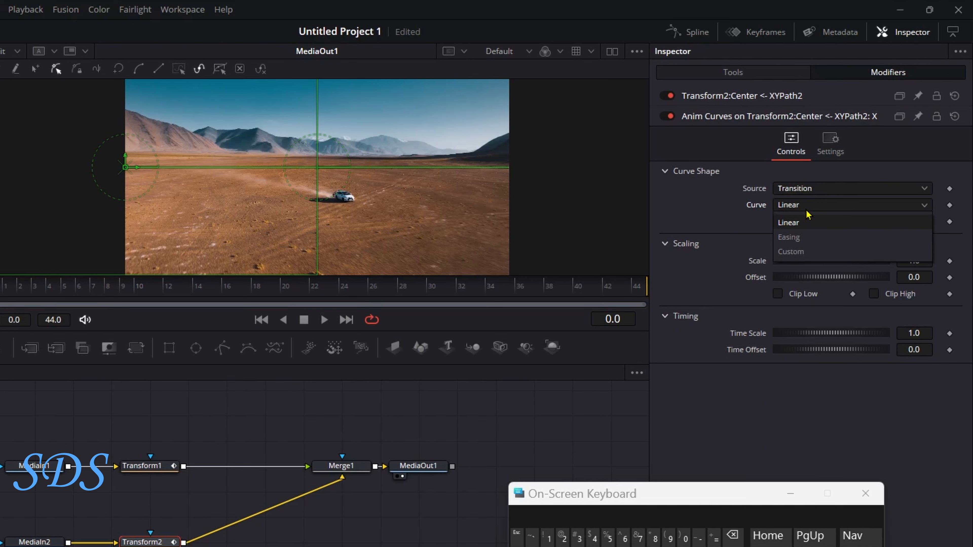
{"action": "left_click", "coordinate": [804, 238]}
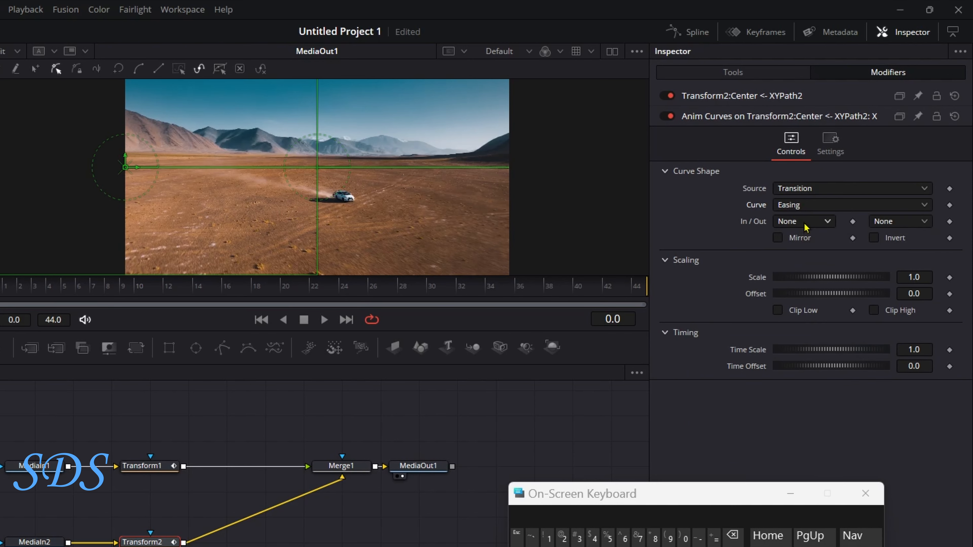
{"action": "left_click", "coordinate": [806, 222]}
{"action": "left_click", "coordinate": [806, 257]}
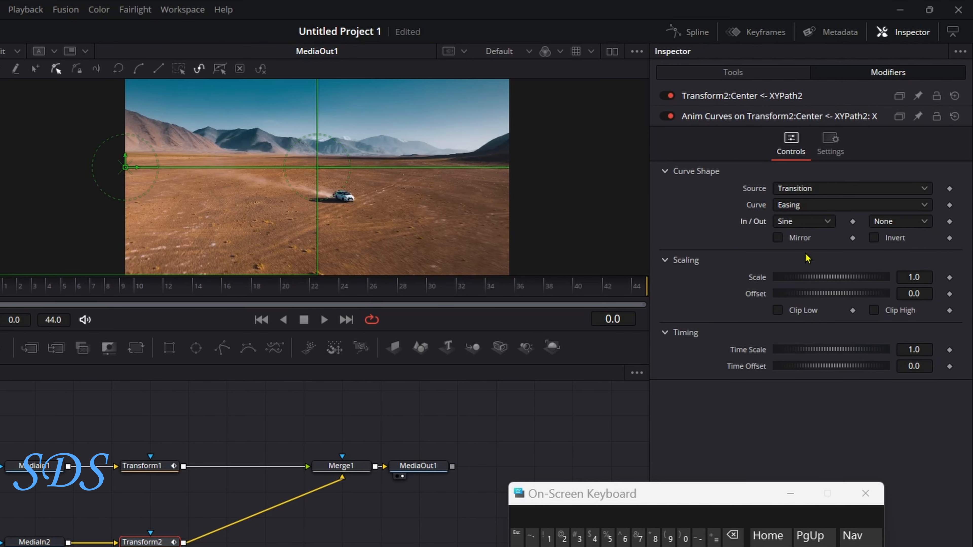
{"action": "left_click", "coordinate": [889, 226]}
{"action": "left_click", "coordinate": [886, 253]}
Set the Offset of Transform2's X animation curve to -0.5 and scrub the transition, ending at frame 28.
{"action": "left_click", "coordinate": [920, 292]}
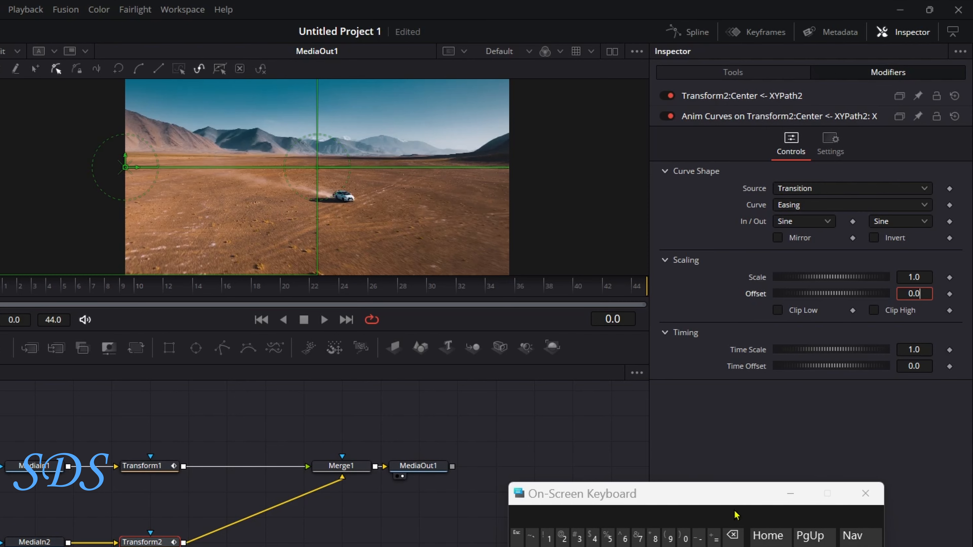
{"action": "left_click", "coordinate": [732, 536]}
{"action": "left_click", "coordinate": [699, 538]}
{"action": "left_click", "coordinate": [683, 540]}
{"action": "type", "text": "."}
{"action": "left_click", "coordinate": [612, 539]}
{"action": "key", "text": "Tab"}
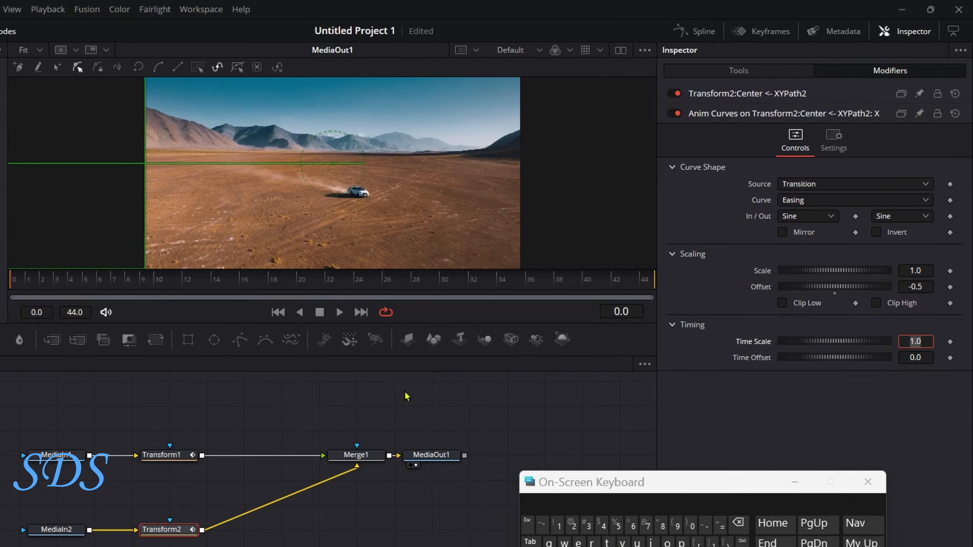
{"action": "left_click_drag", "start_coordinate": [115, 288], "coordinate": [496, 286]}
{"action": "left_click_drag", "start_coordinate": [607, 219], "coordinate": [540, 225]}
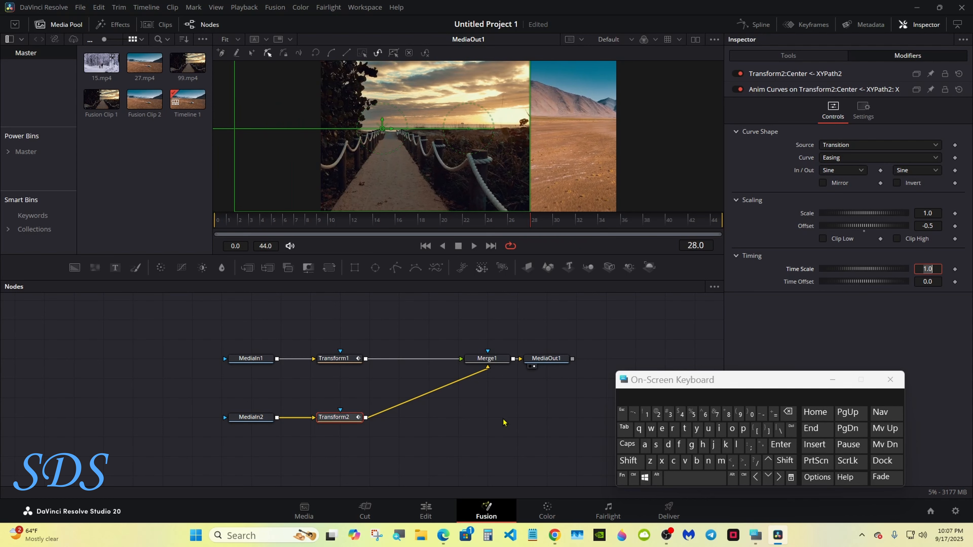
Add a Drop Shadow node between Transform2 and Merge1.
{"action": "left_click", "coordinate": [628, 462]}
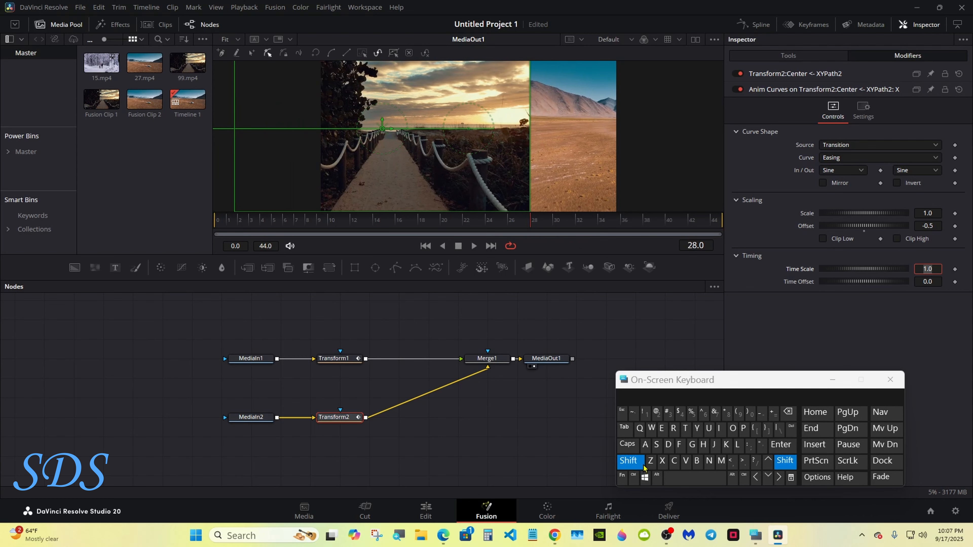
{"action": "left_click", "coordinate": [676, 475]}
{"action": "left_click", "coordinate": [551, 449]}
{"action": "left_click", "coordinate": [628, 461]}
{"action": "left_click", "coordinate": [677, 478]}
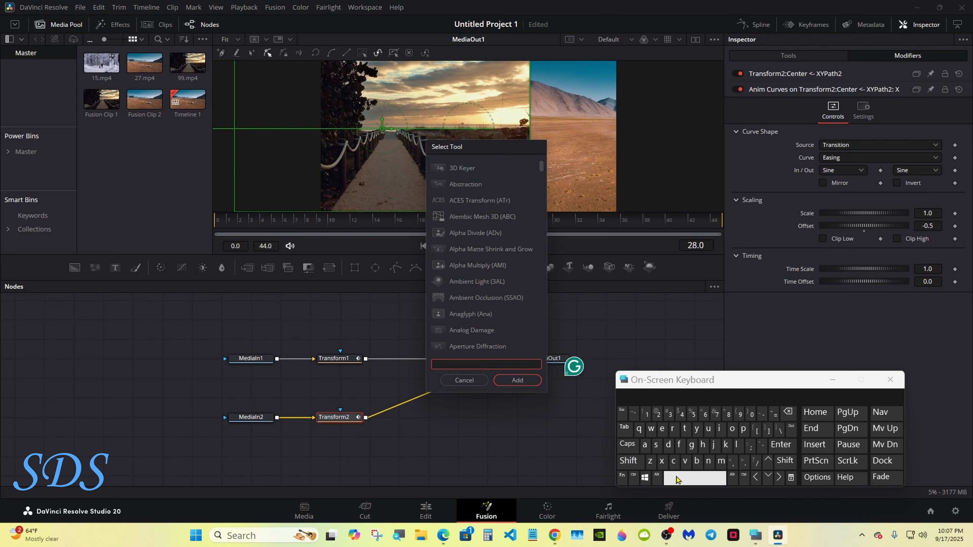
{"action": "left_click", "coordinate": [668, 445]}
{"action": "left_click", "coordinate": [672, 428]}
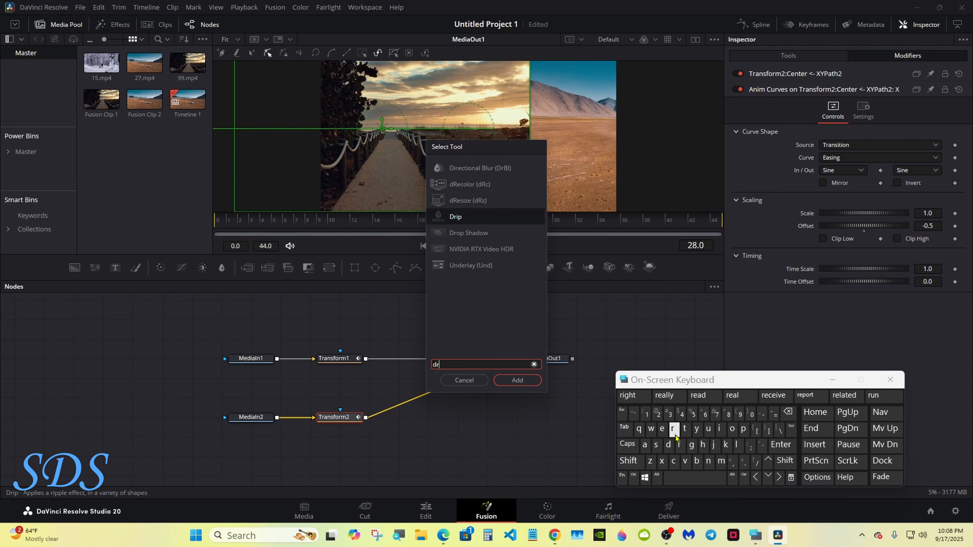
{"action": "left_click", "coordinate": [731, 428]}
{"action": "left_click", "coordinate": [743, 428]}
{"action": "left_click", "coordinate": [476, 168]}
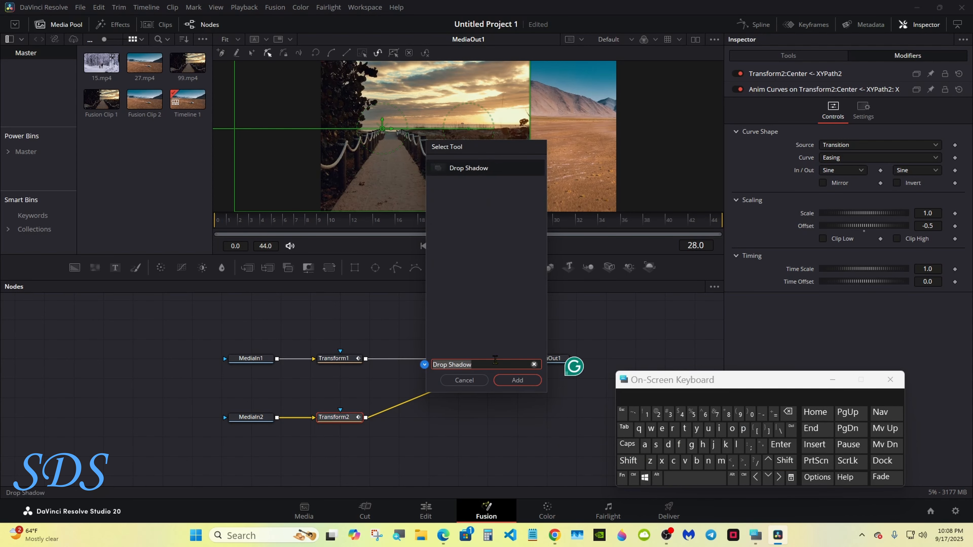
{"action": "left_click", "coordinate": [517, 380]}
Add a Duplicate node after DropShadow1 and space out the Merge1 and MediaOut1 nodes to make room.
{"action": "left_click", "coordinate": [634, 461]}
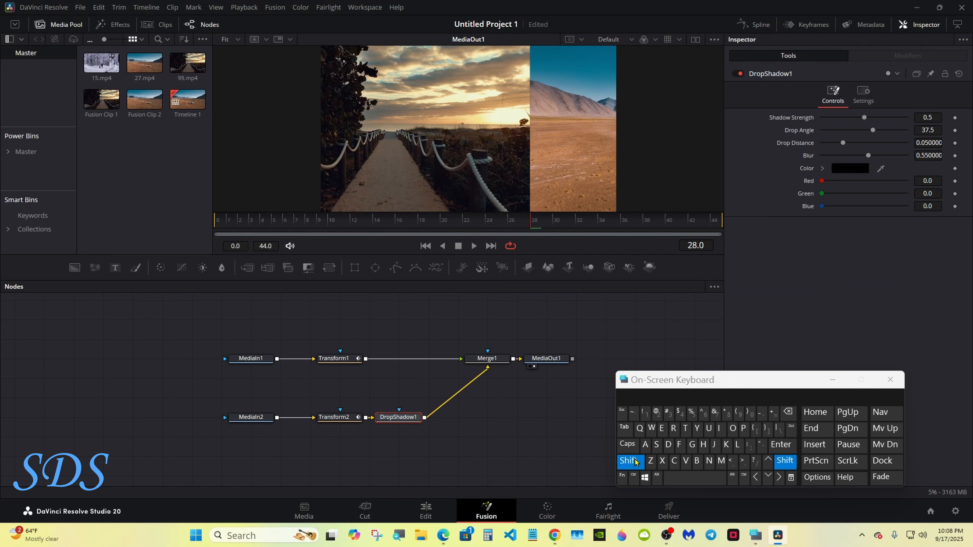
{"action": "left_click", "coordinate": [674, 476]}
{"action": "left_click", "coordinate": [668, 445]}
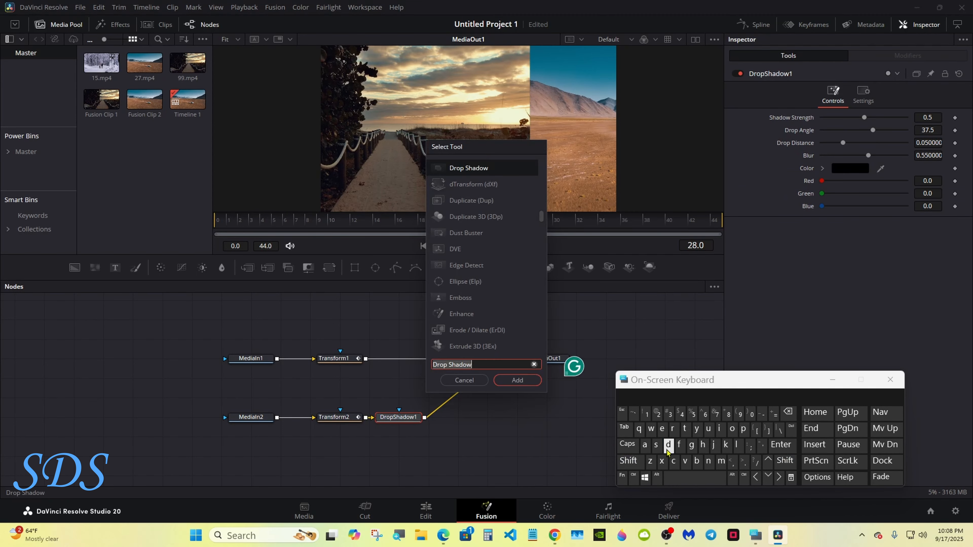
{"action": "left_click", "coordinate": [708, 428]}
{"action": "left_click", "coordinate": [743, 429]}
{"action": "left_click", "coordinate": [736, 444]}
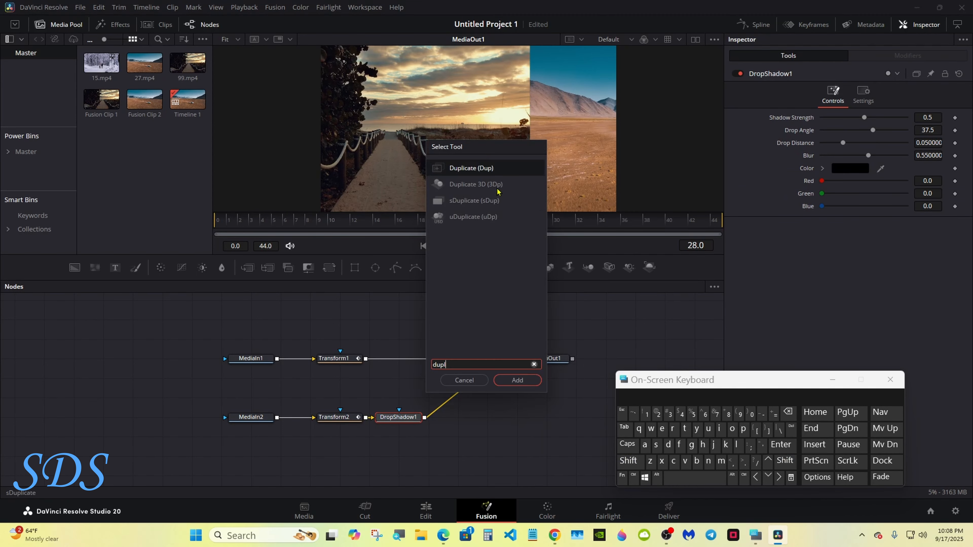
{"action": "left_click", "coordinate": [491, 169]}
{"action": "left_click", "coordinate": [515, 381]}
{"action": "left_click_drag", "start_coordinate": [569, 360], "coordinate": [627, 360]}
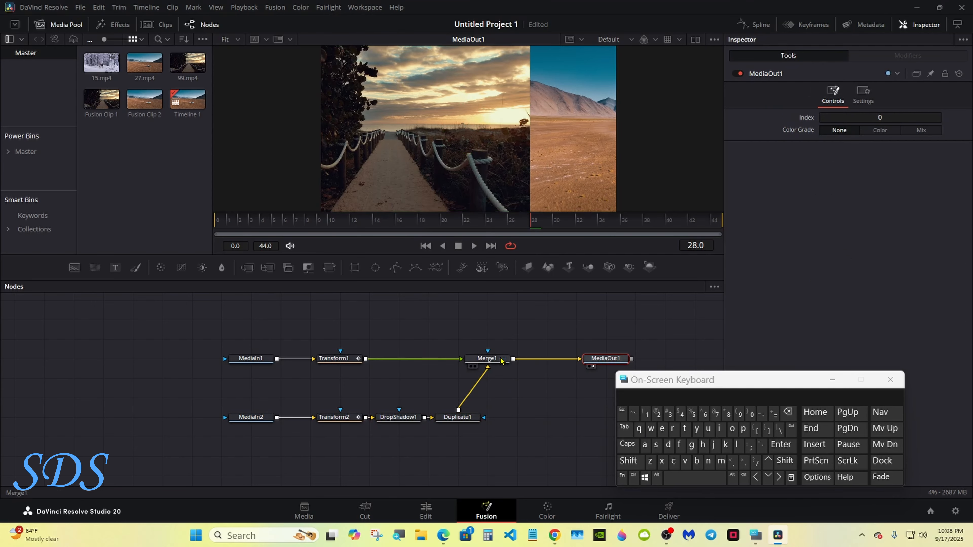
{"action": "left_click_drag", "start_coordinate": [487, 358], "coordinate": [517, 359]}
Set the number of copies in the Duplicate1 node to 4.
{"action": "left_click", "coordinate": [467, 422]}
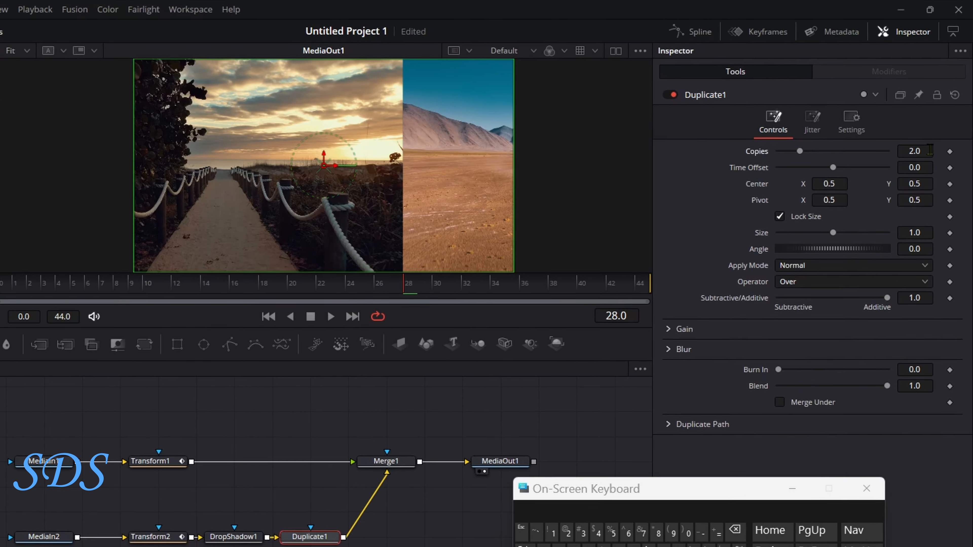
{"action": "left_click", "coordinate": [938, 117]}
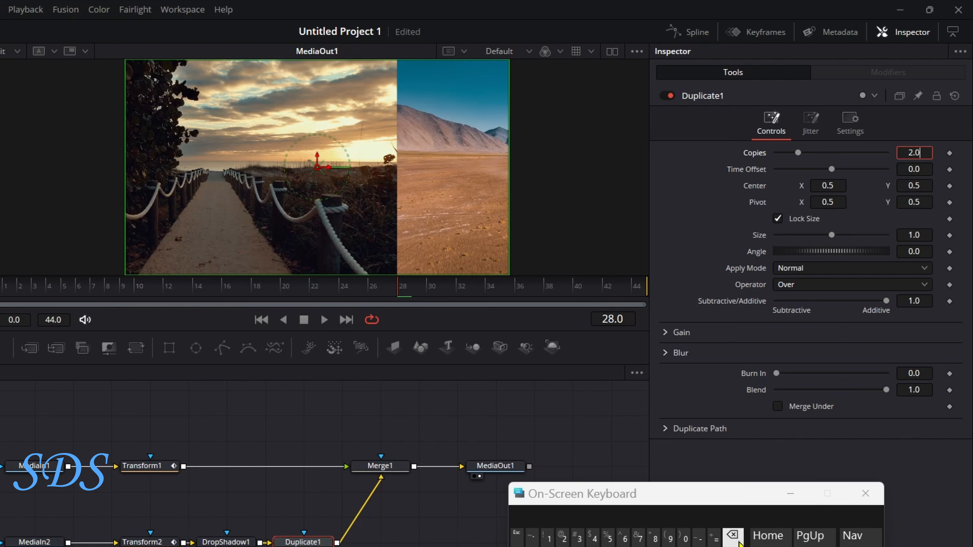
{"action": "key", "text": "BackSpace"}
{"action": "key", "text": "BackSpace"}
{"action": "key", "text": "BackSpace"}
{"action": "type", "text": "4"}
{"action": "key", "text": "Tab"}
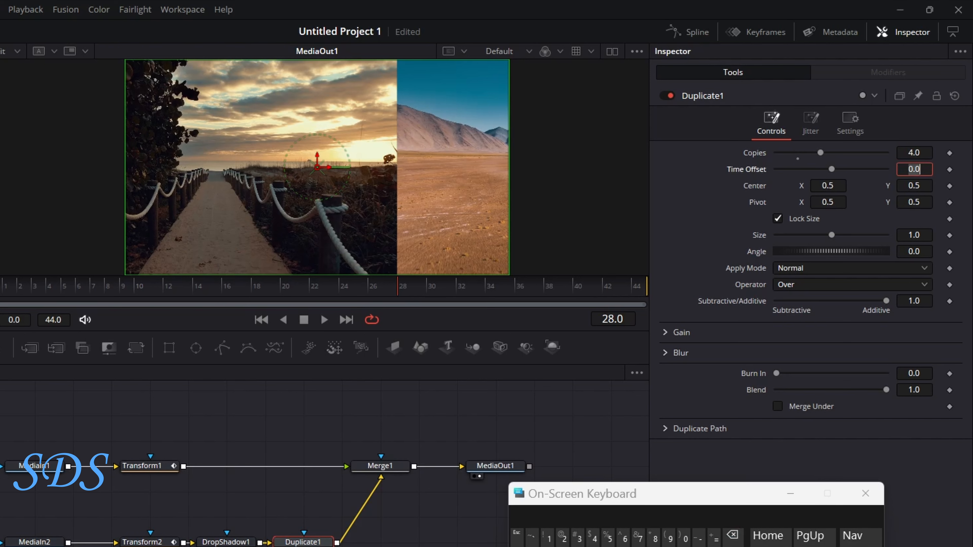
Modify the Center of the Duplicate1 node with an XY Path modifier.
{"action": "right_click", "coordinate": [756, 190]}
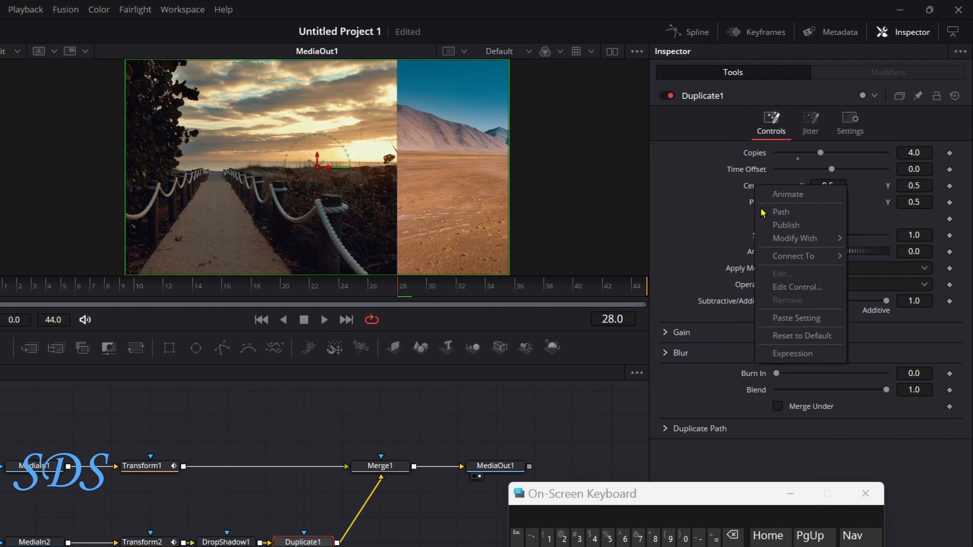
{"action": "mouse_move", "coordinate": [782, 241]}
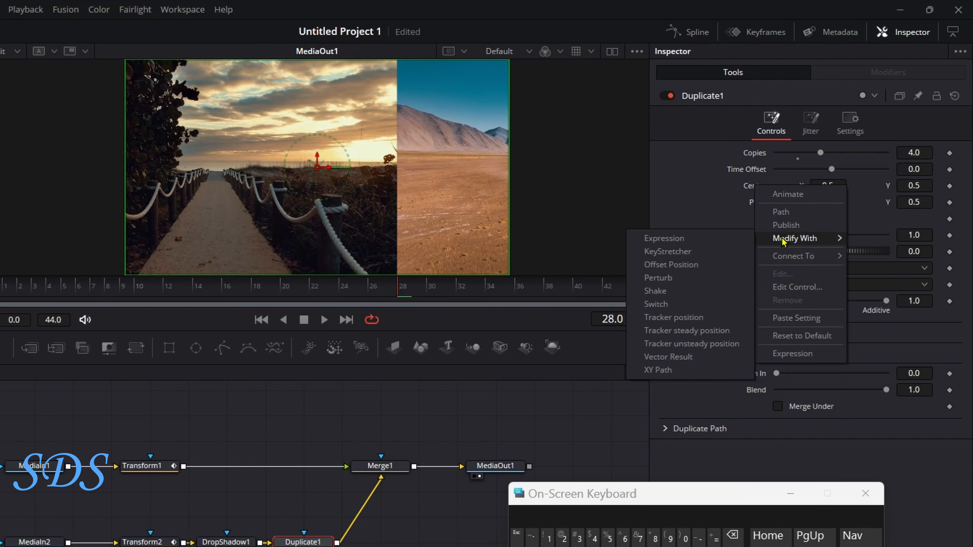
{"action": "left_click", "coordinate": [694, 371]}
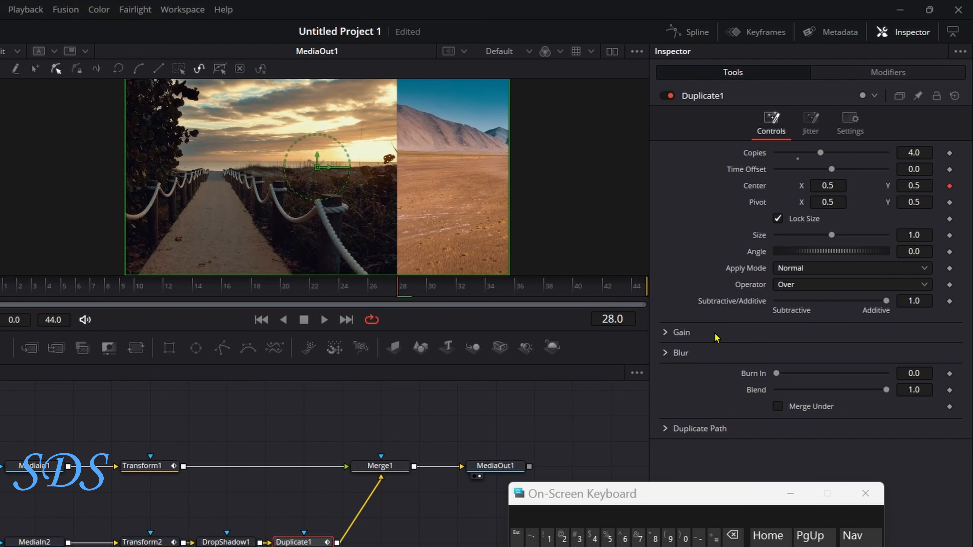
Remove the keyframe animation from both X and Y of Duplicate1's XY Path modifier.
{"action": "left_click", "coordinate": [887, 73]}
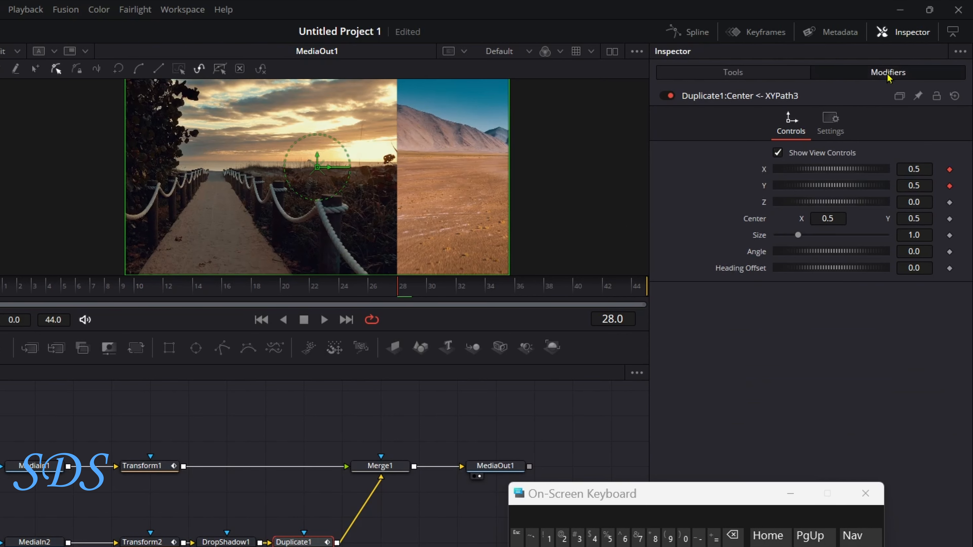
{"action": "right_click", "coordinate": [763, 169]}
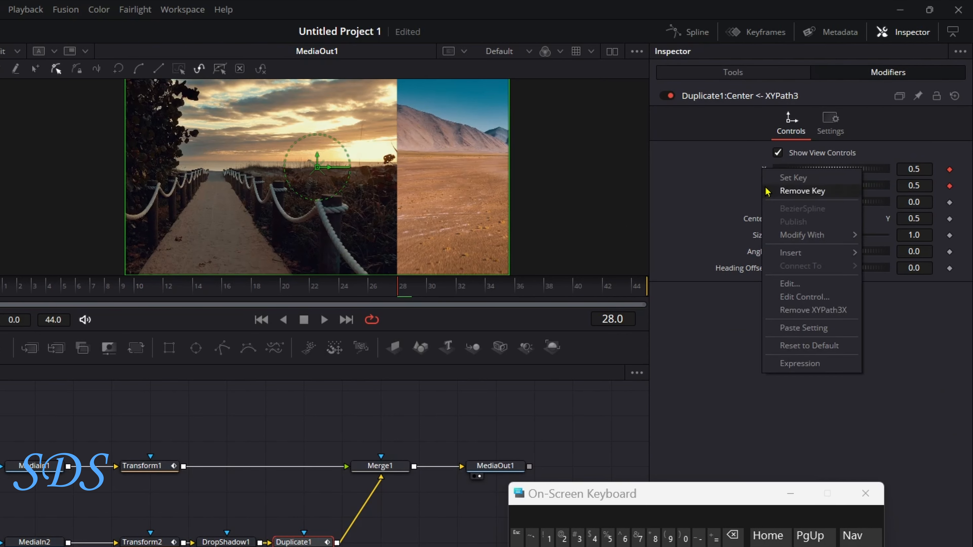
{"action": "left_click", "coordinate": [789, 310]}
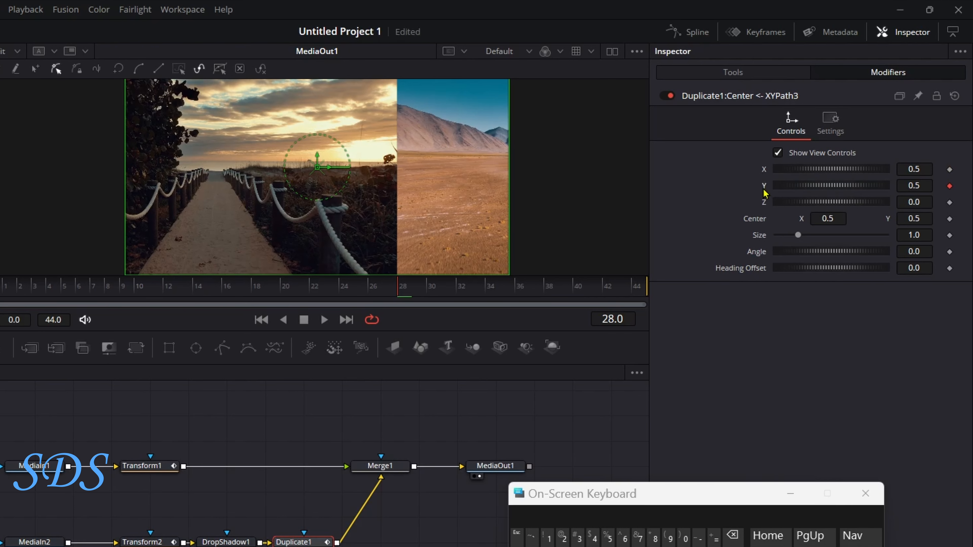
{"action": "right_click", "coordinate": [763, 191]}
{"action": "left_click", "coordinate": [788, 327]}
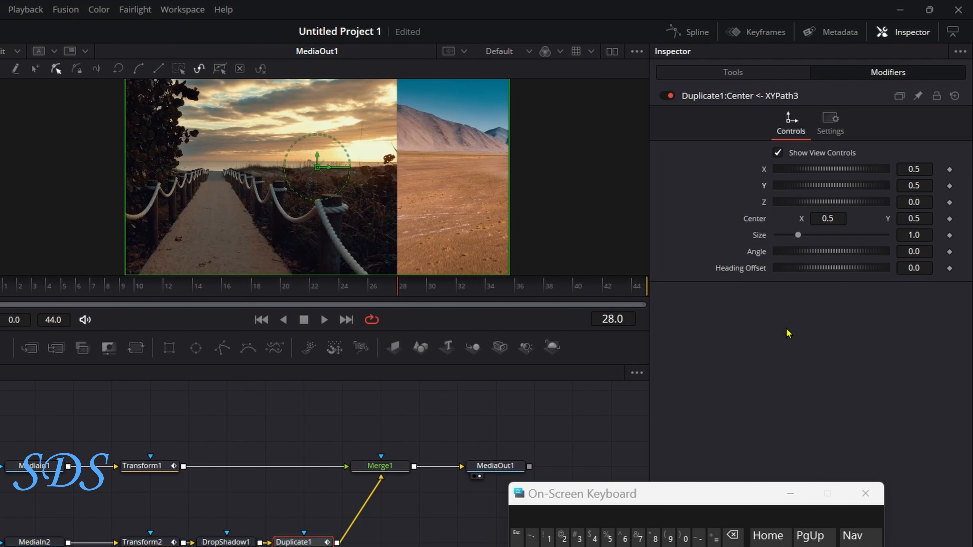
Modify the X value of Duplicate1's XY Path modifier with Anim Curves.
{"action": "right_click", "coordinate": [763, 174]}
{"action": "mouse_move", "coordinate": [792, 226]}
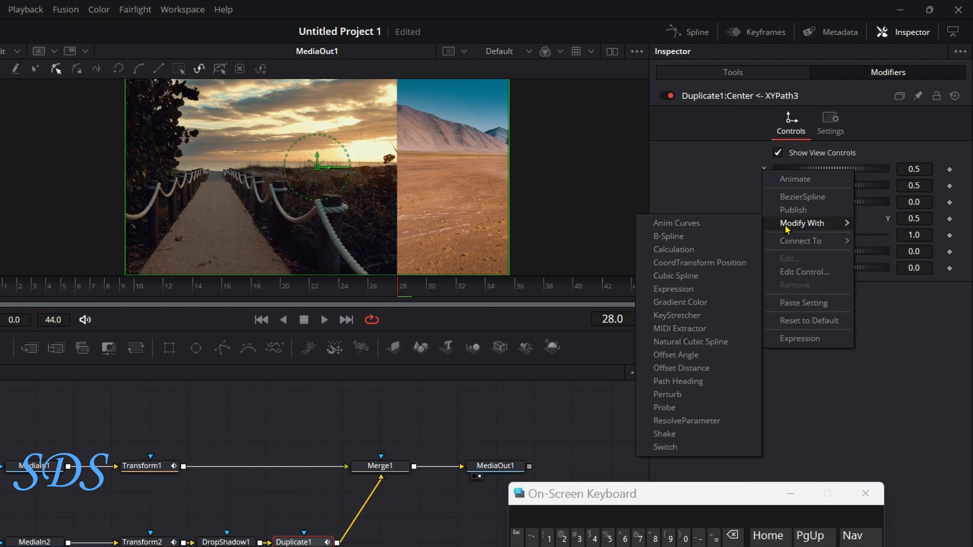
{"action": "left_click", "coordinate": [733, 226]}
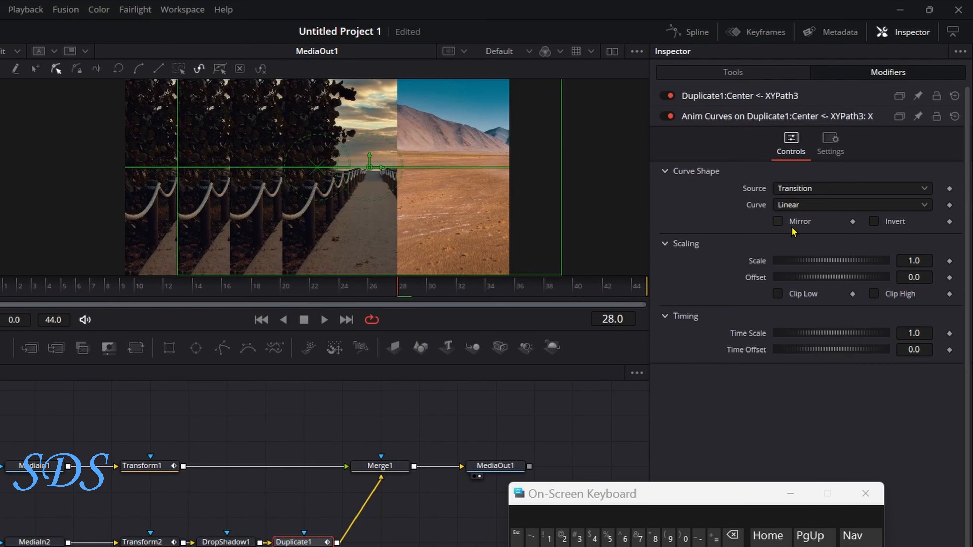
Set the scaling offset of the Anim Curves modifier on Duplicate1's X path to -0.5.
{"action": "left_click", "coordinate": [924, 276]}
{"action": "left_click", "coordinate": [731, 535]}
{"action": "left_click", "coordinate": [731, 535]}
{"action": "left_click", "coordinate": [732, 535]}
{"action": "left_click", "coordinate": [700, 537]}
{"action": "left_click", "coordinate": [684, 537]}
{"action": "left_click", "coordinate": [608, 537]}
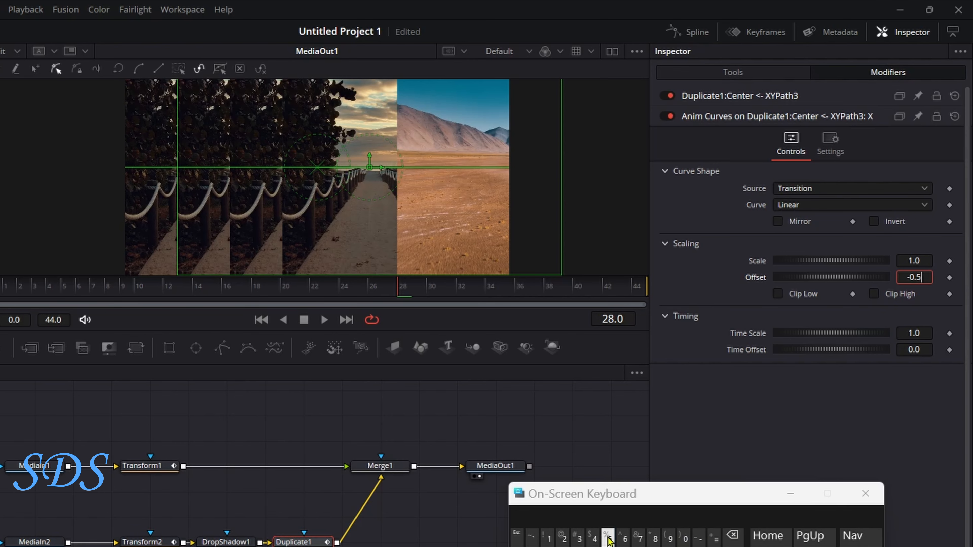
{"action": "key", "text": "Return"}
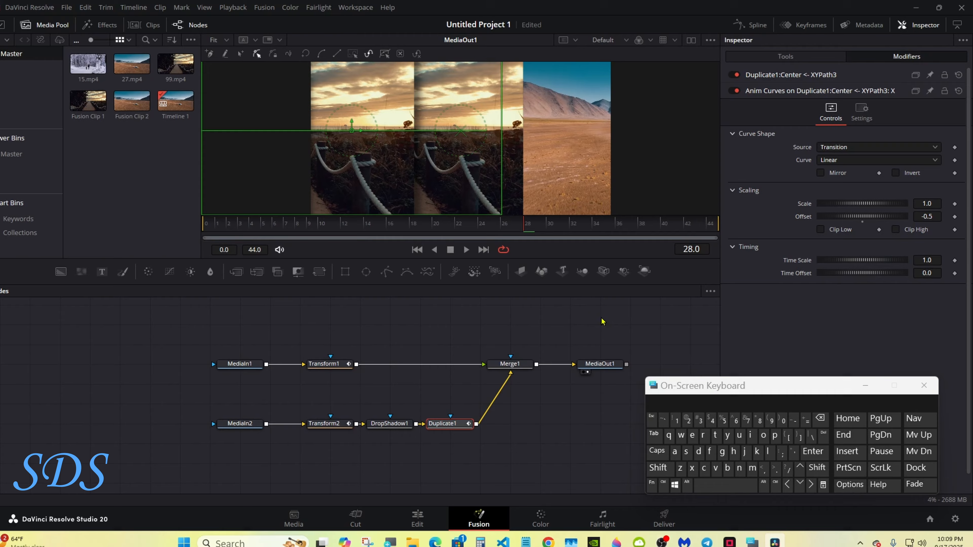
Scrub through the whole transition to examine how the duplicated copies slide, stopping at frame 32.
{"action": "mouse_move", "coordinate": [523, 226]}
{"action": "left_mouse_down"}
{"action": "mouse_move", "coordinate": [319, 227]}
{"action": "mouse_move", "coordinate": [536, 227]}
{"action": "left_mouse_up"}
{"action": "left_click", "coordinate": [535, 318]}
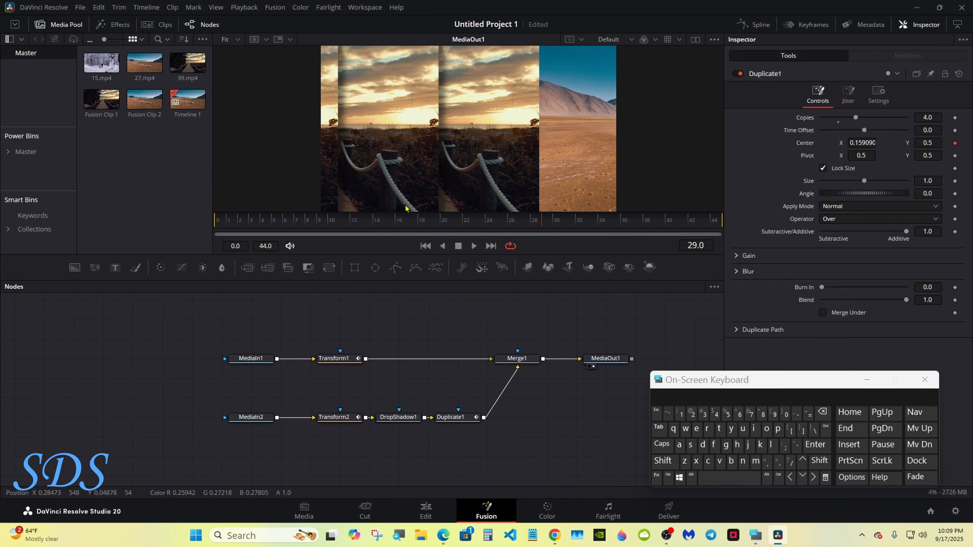
{"action": "left_click_drag", "start_coordinate": [236, 220], "coordinate": [714, 215]}
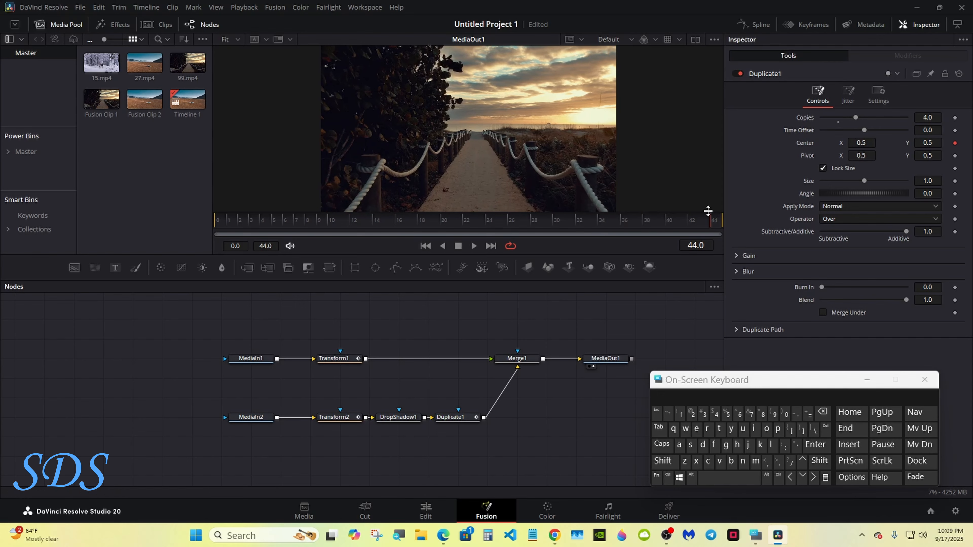
{"action": "left_click_drag", "start_coordinate": [500, 221], "coordinate": [516, 222]}
{"action": "left_click", "coordinate": [574, 222]}
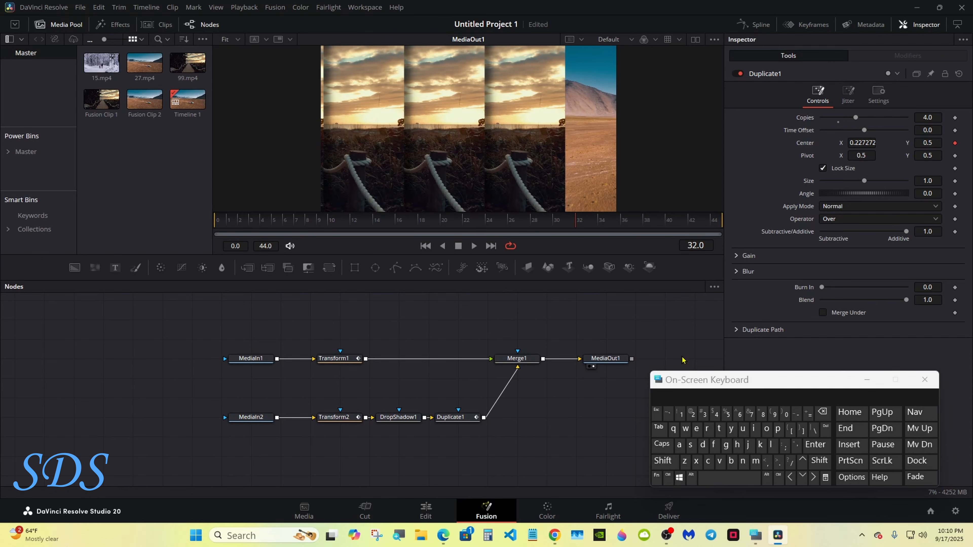
Pin Transform1's settings in the Inspector and select Transform2 to show both nodes' controls together.
{"action": "left_click_drag", "start_coordinate": [678, 384], "coordinate": [677, 325]}
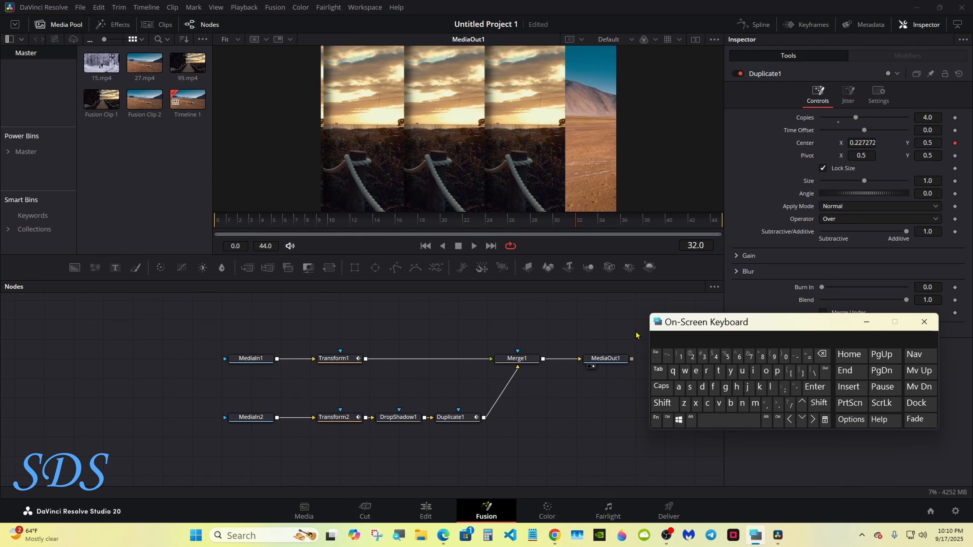
{"action": "left_click", "coordinate": [332, 362]}
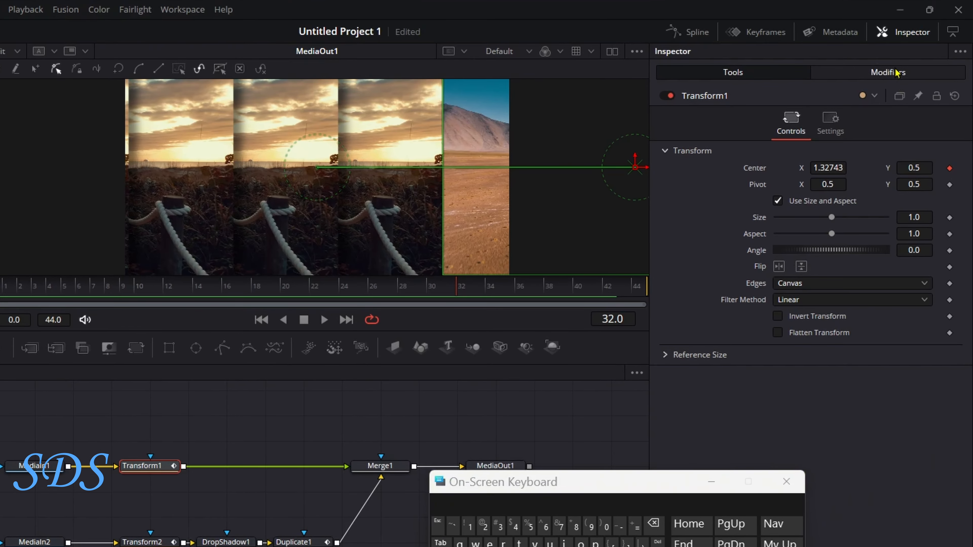
{"action": "left_click", "coordinate": [918, 95]}
{"action": "left_click", "coordinate": [142, 542]}
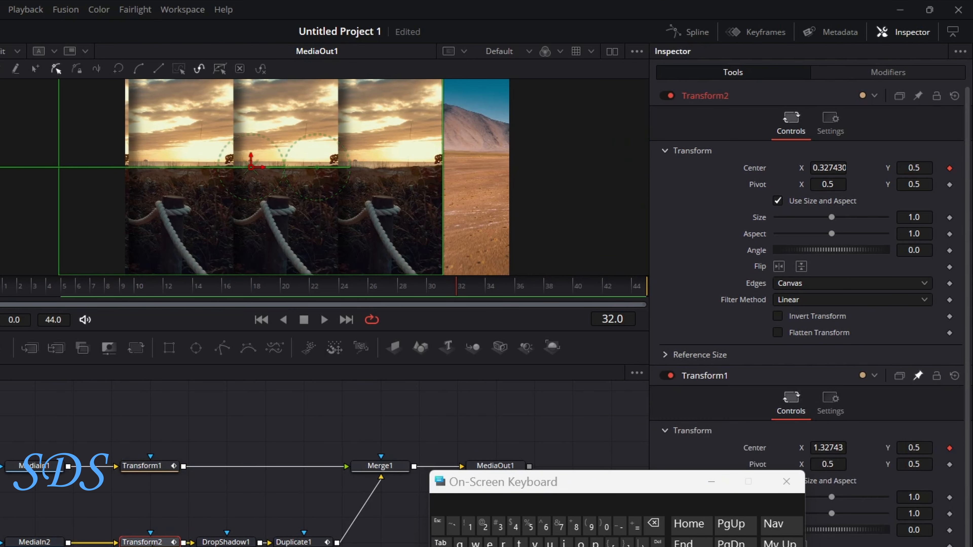
Examine Transform2's Anim Curves and XY Path modifier settings with the on-screen keyboard minimized, and return to the node controls.
{"action": "left_click", "coordinate": [887, 73]}
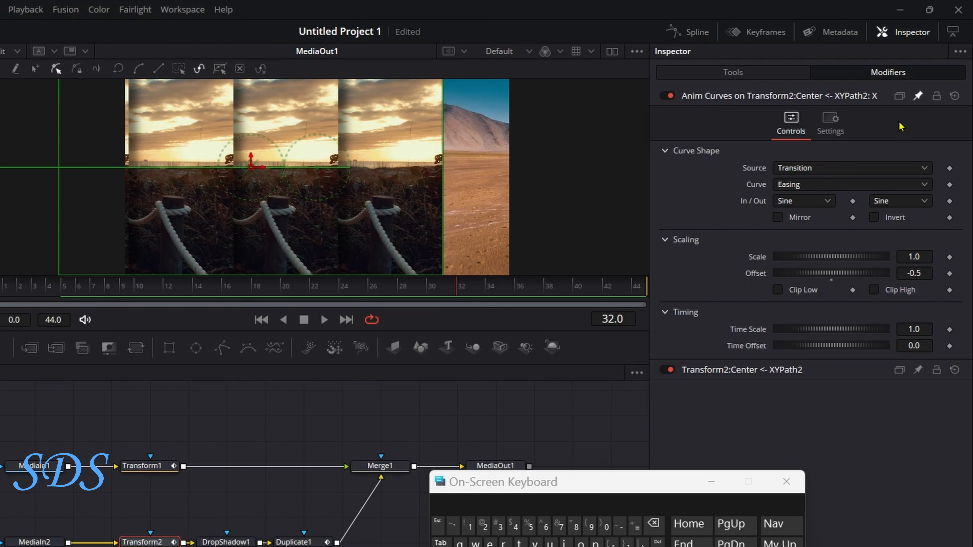
{"action": "left_click", "coordinate": [713, 481]}
{"action": "left_click", "coordinate": [733, 370]}
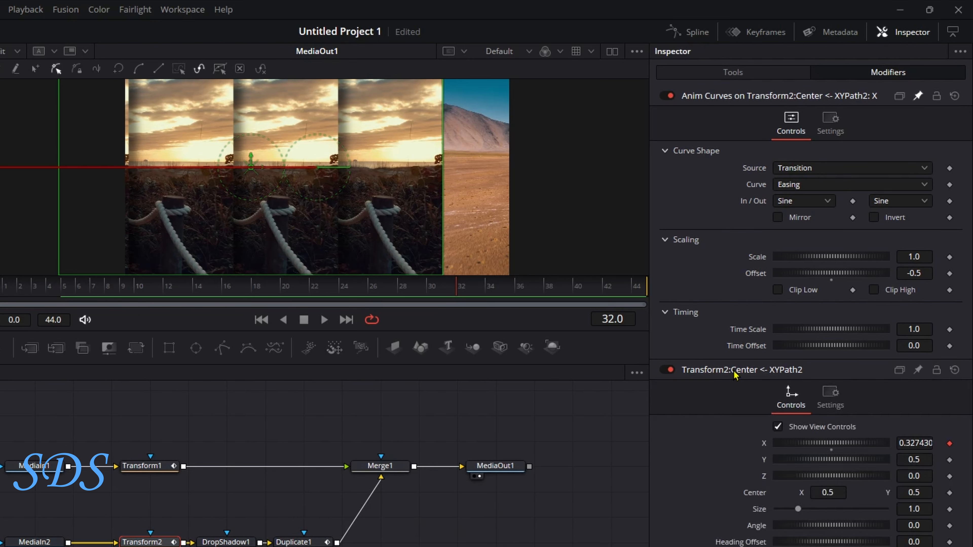
{"action": "left_click", "coordinate": [734, 370]}
{"action": "left_click", "coordinate": [736, 75]}
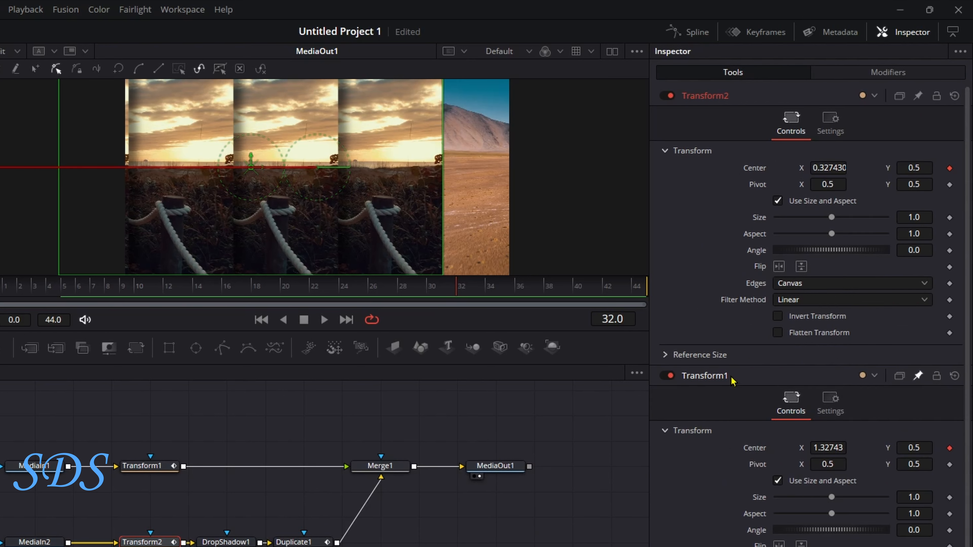